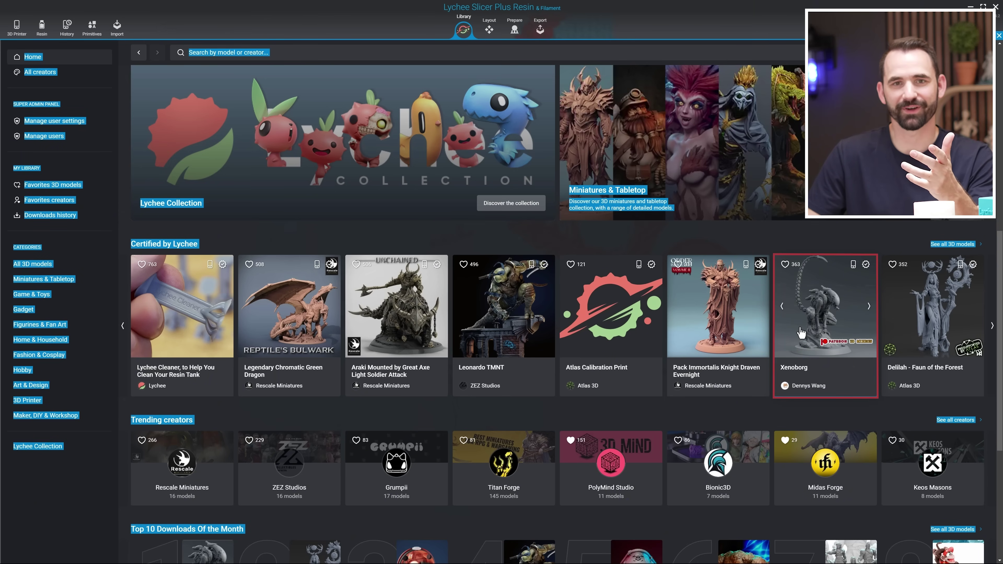
Open the Xenoborg model's card from the library to see its details.
click(808, 329)
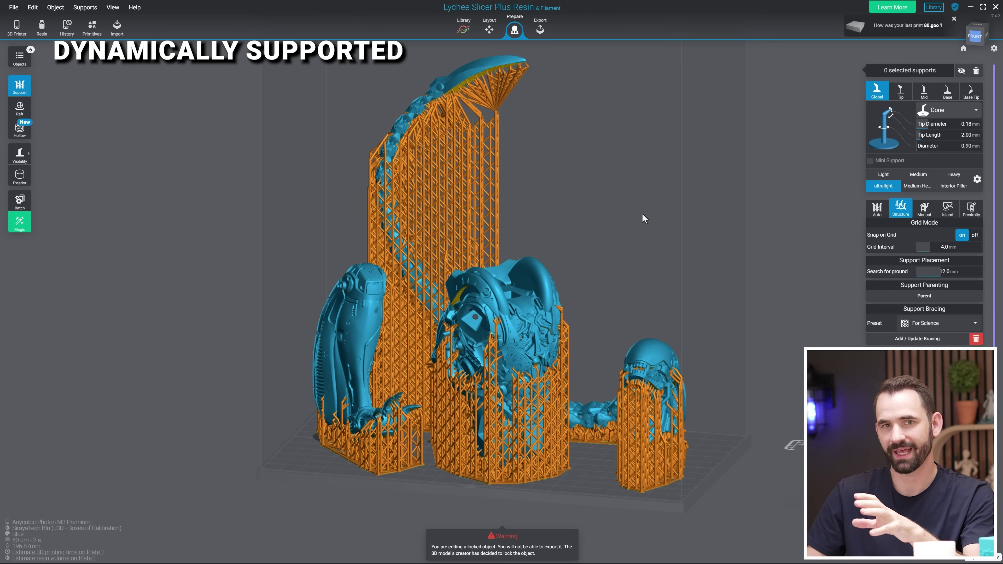
Zoom into the supports, select Head_SUP on plate 2, and view it level from the front.
scroll(641, 213, up, 10)
scroll(434, 158, up, 5)
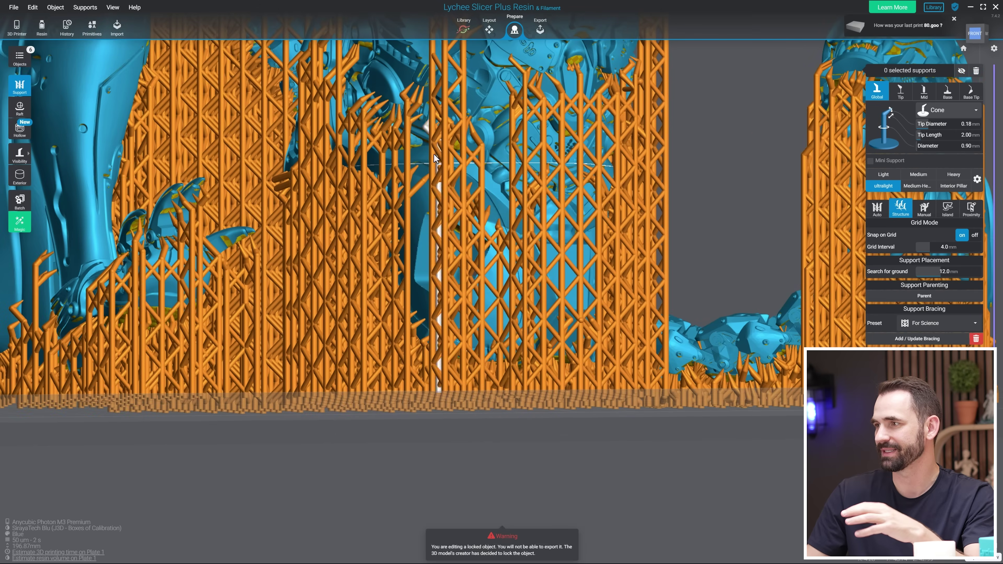
scroll(488, 260, up, 5)
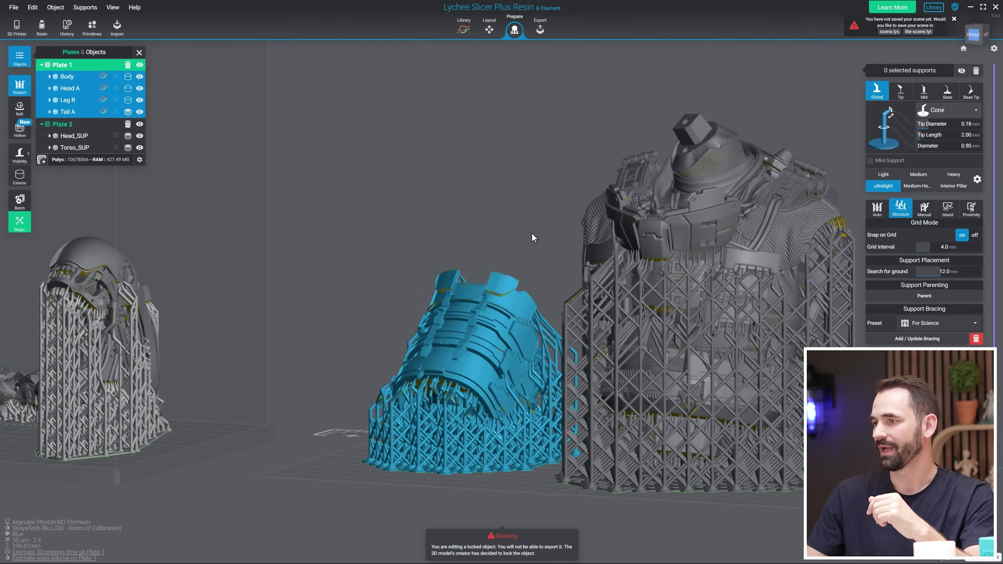
scroll(533, 238, up, 8)
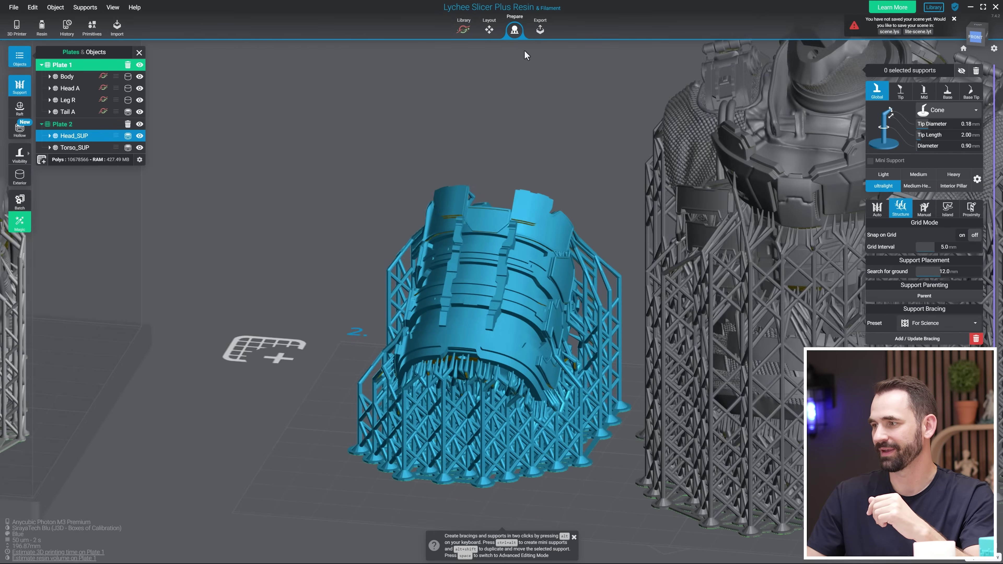
click(501, 161)
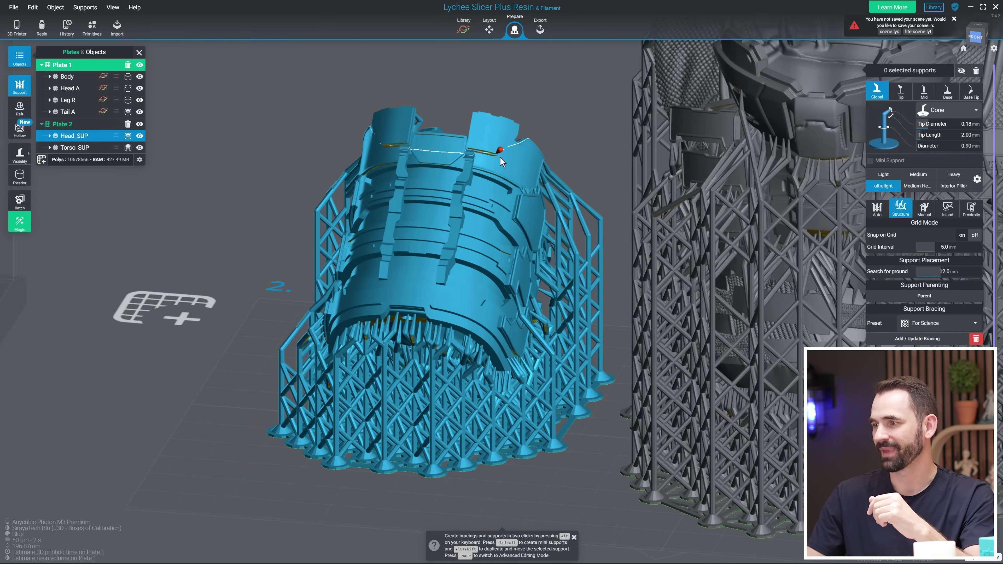
scroll(501, 161, up, 5)
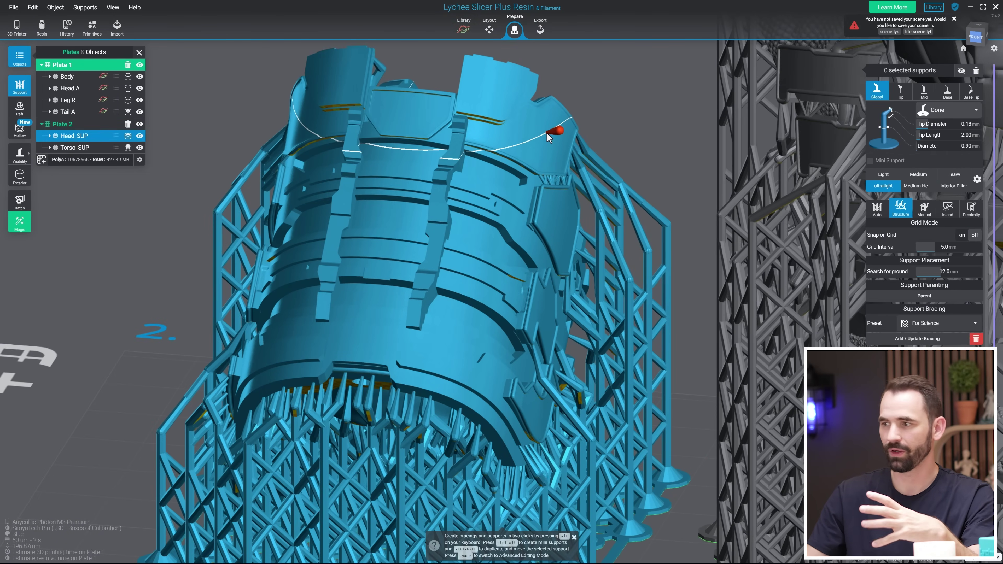
key(1)
Pan to the Plate 1 models, select Head A, and orbit around its supports.
scroll(358, 186, up, 6)
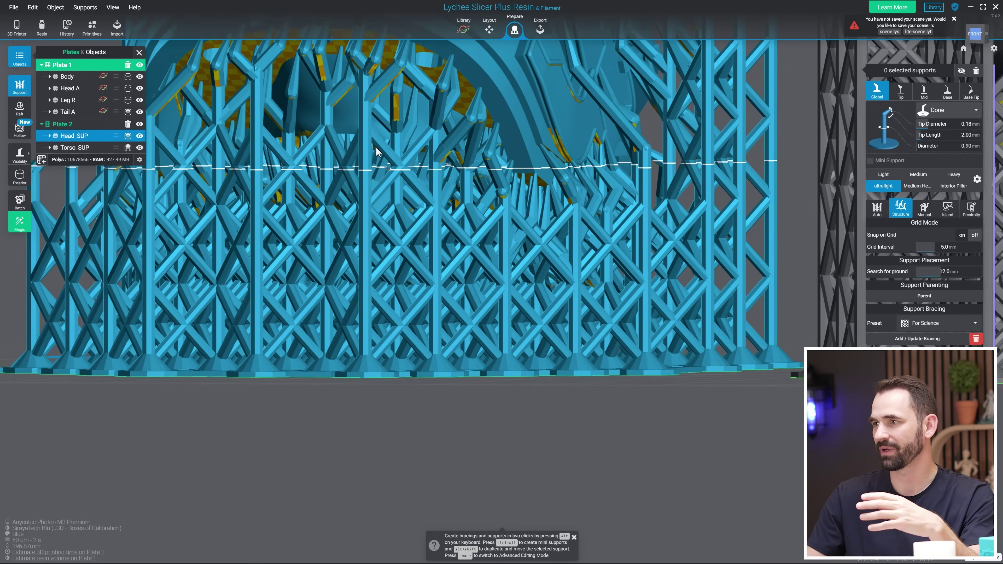
scroll(419, 219, down, 3)
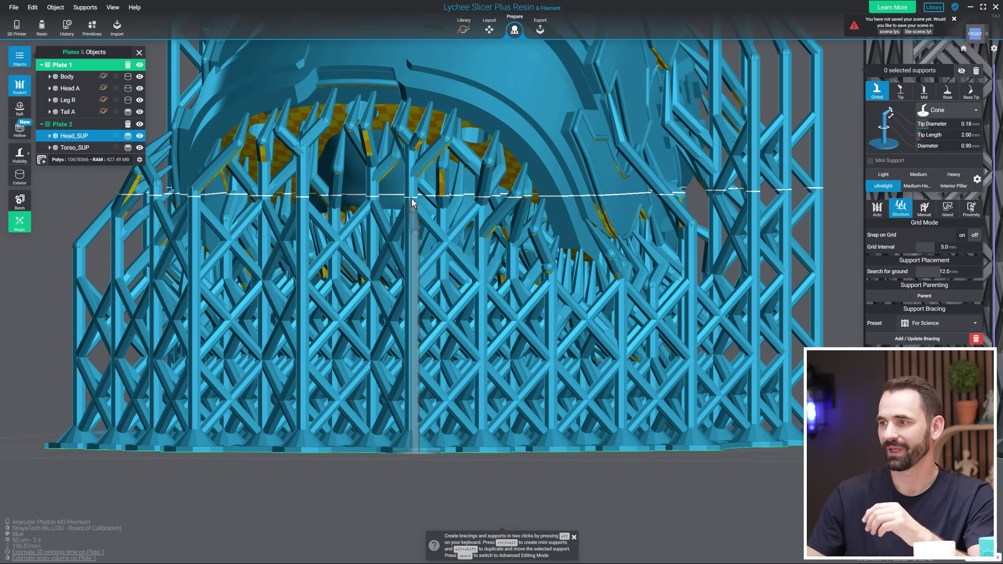
scroll(399, 206, down, 6)
right_drag(242, 213, 505, 321)
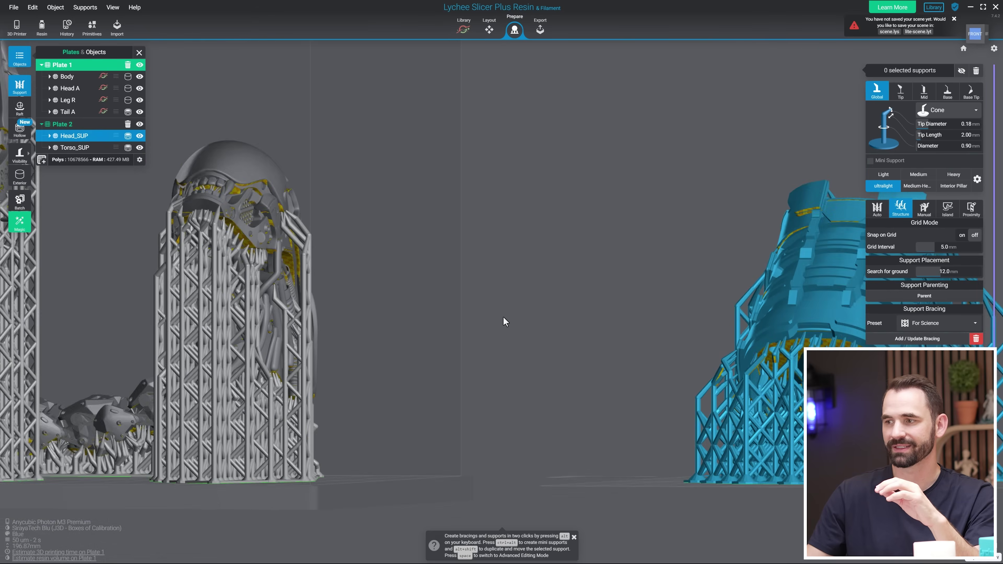
drag(505, 321, 655, 285)
click(470, 312)
drag(470, 312, 652, 152)
scroll(695, 177, up, 2)
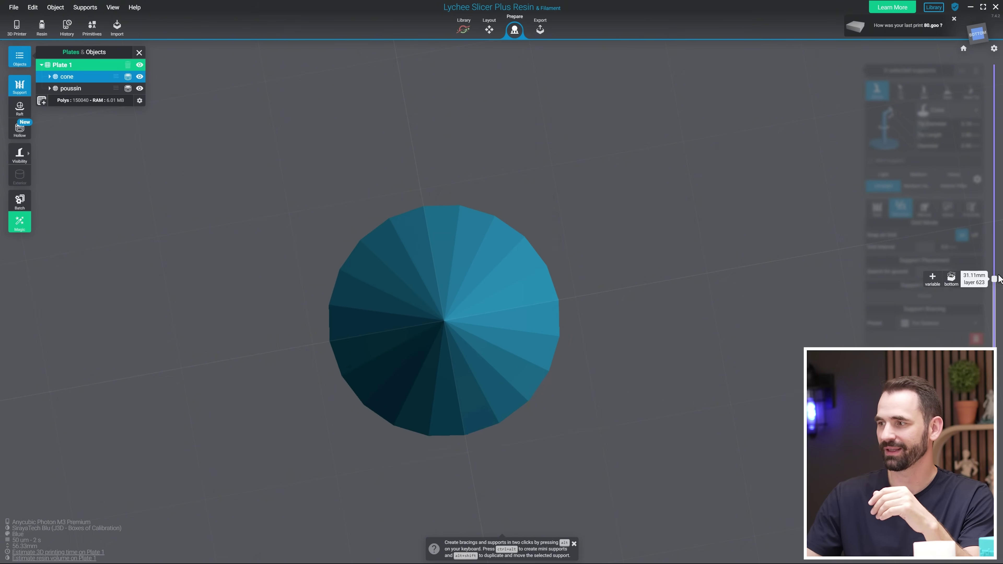
Scrub up through the cone's layers, then cut the poussin's preview to layer 555 and layer 507.
drag(994, 278, 994, 65)
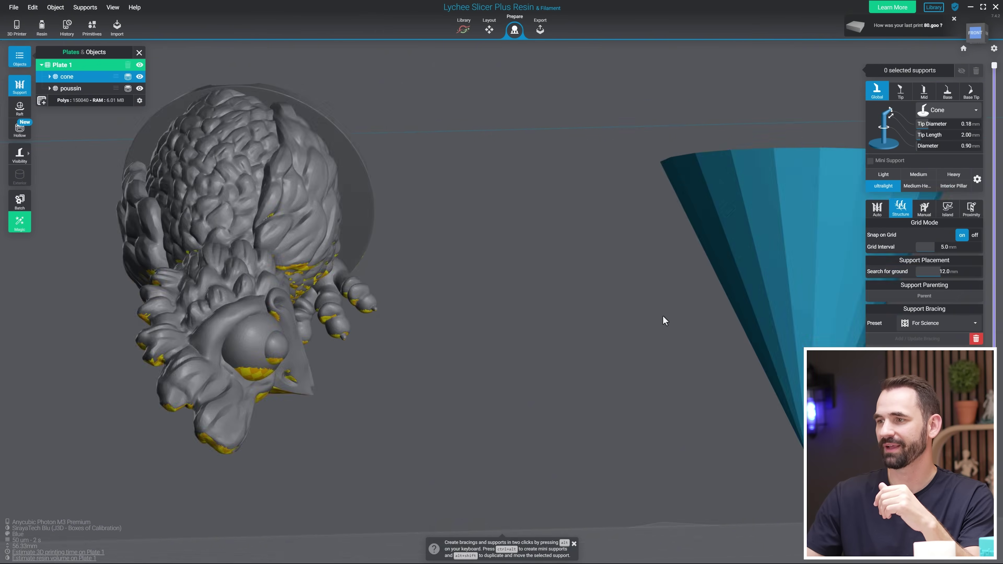
click(632, 277)
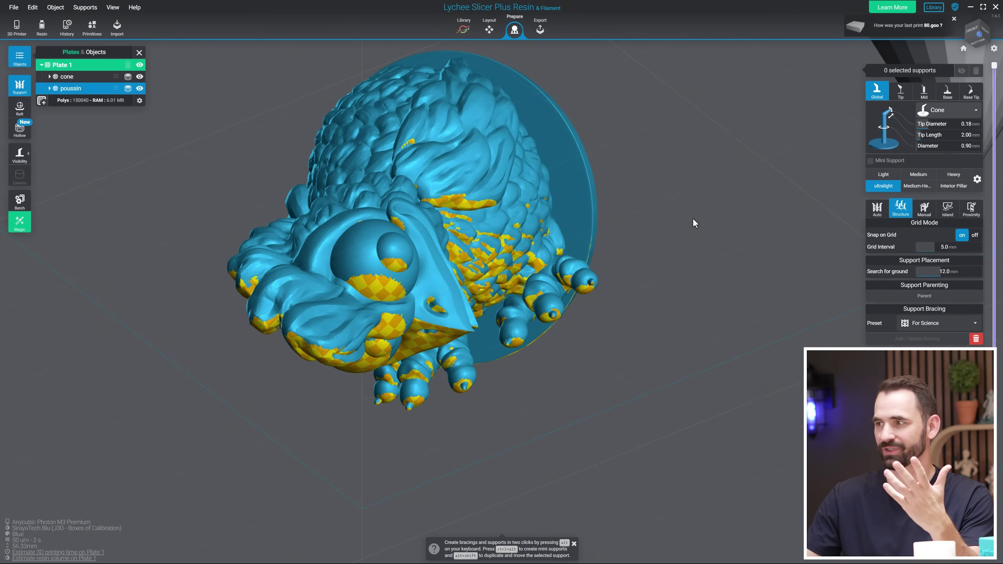
drag(1000, 71, 995, 293)
drag(663, 276, 679, 223)
mouse_move(995, 294)
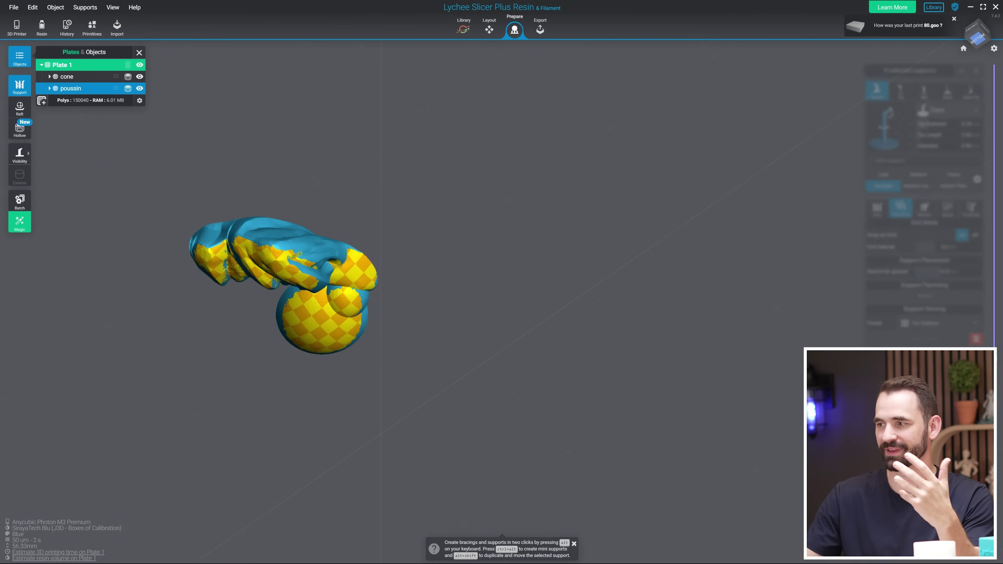
drag(995, 295, 994, 328)
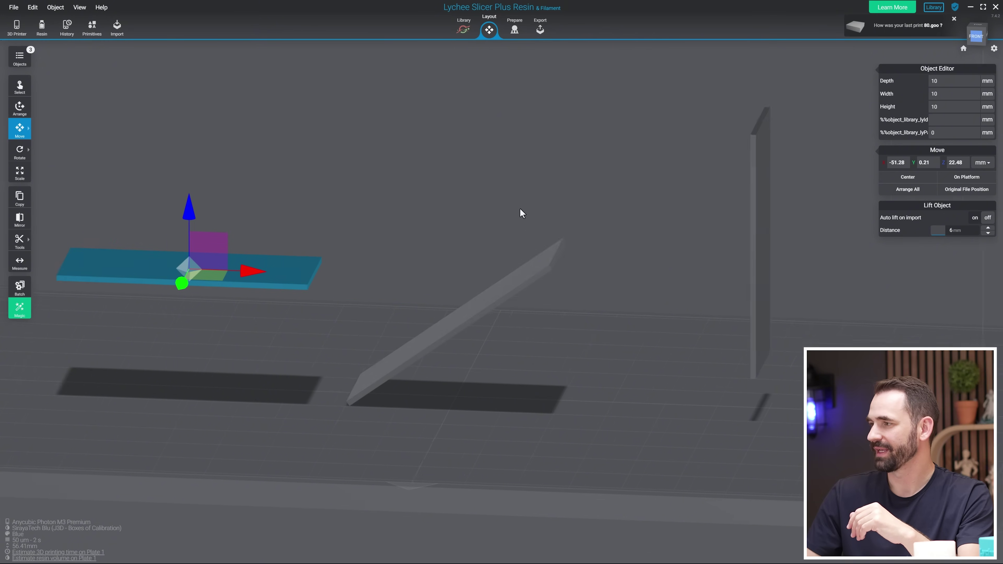
Orbit around the plates and select the checkered plate, then the horizontal bar.
drag(698, 204, 631, 212)
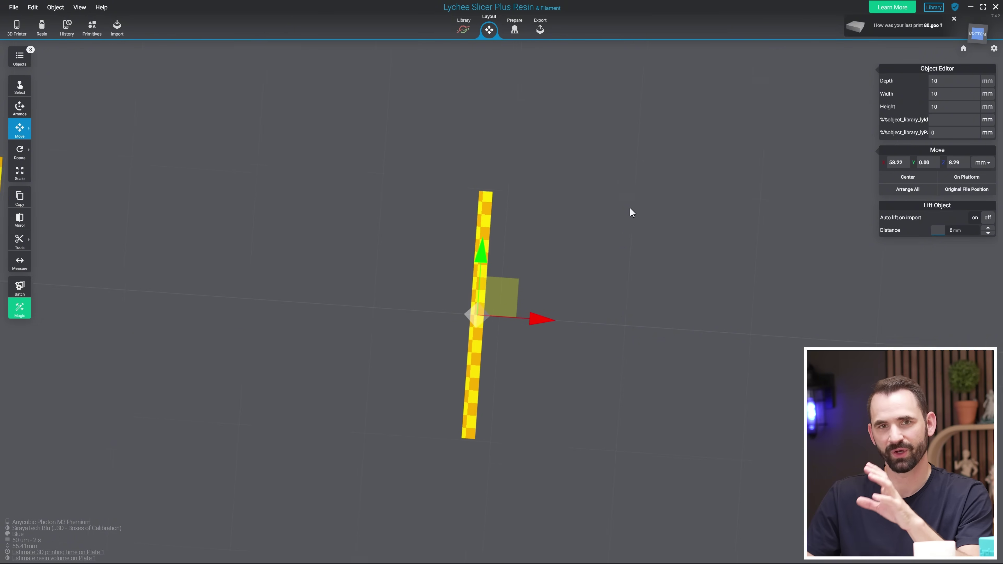
drag(269, 252, 750, 328)
click(596, 261)
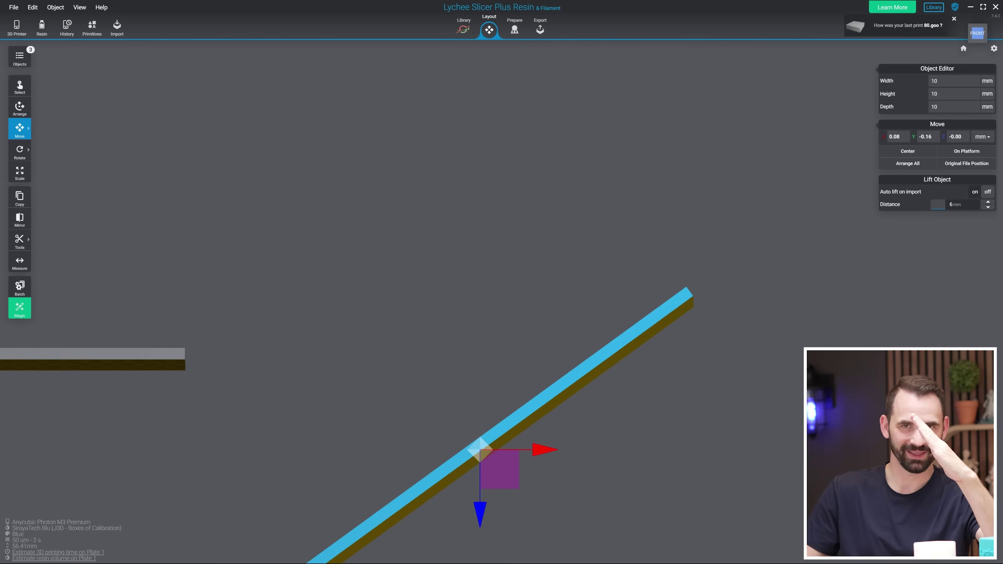
drag(488, 324, 620, 103)
click(654, 314)
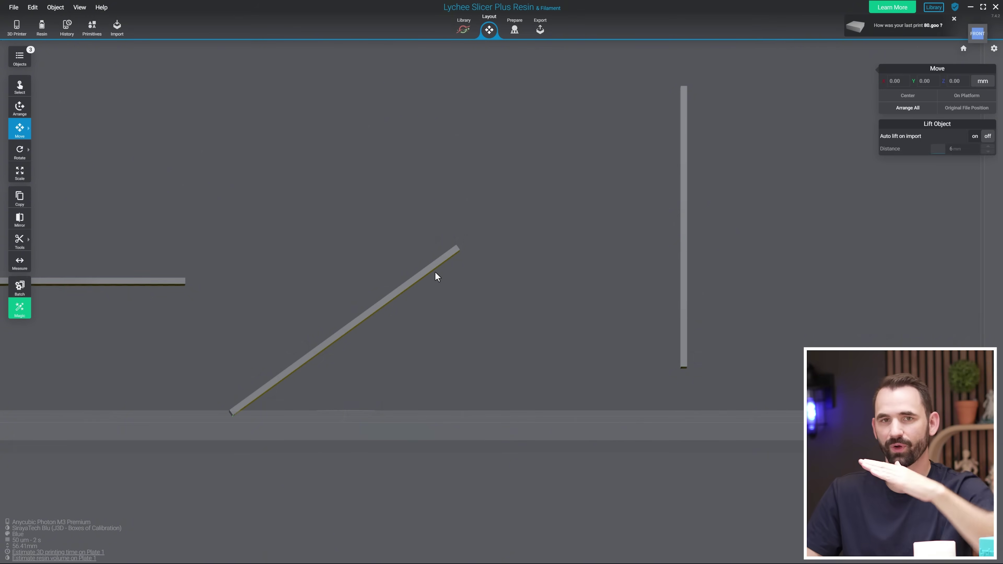
Select the diagonal and vertical bars from above, then bring up the Export workspace.
click(435, 275)
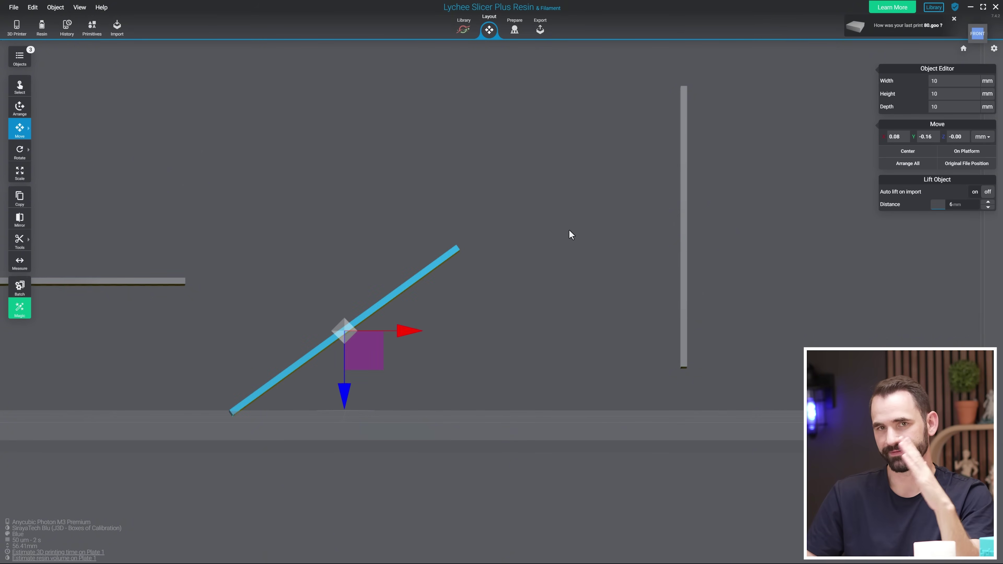
drag(569, 229, 514, 191)
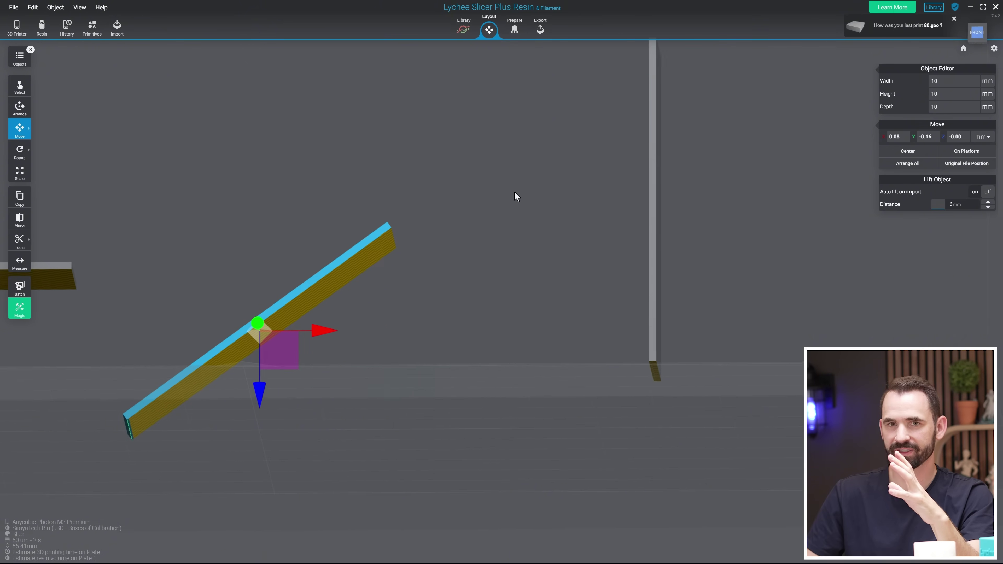
click(591, 207)
drag(659, 206, 626, 264)
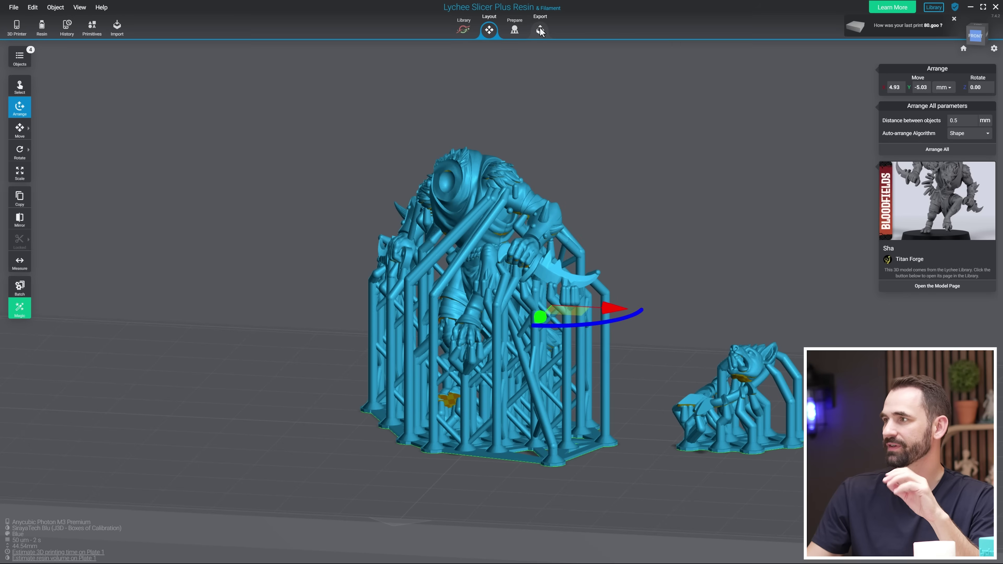
click(540, 30)
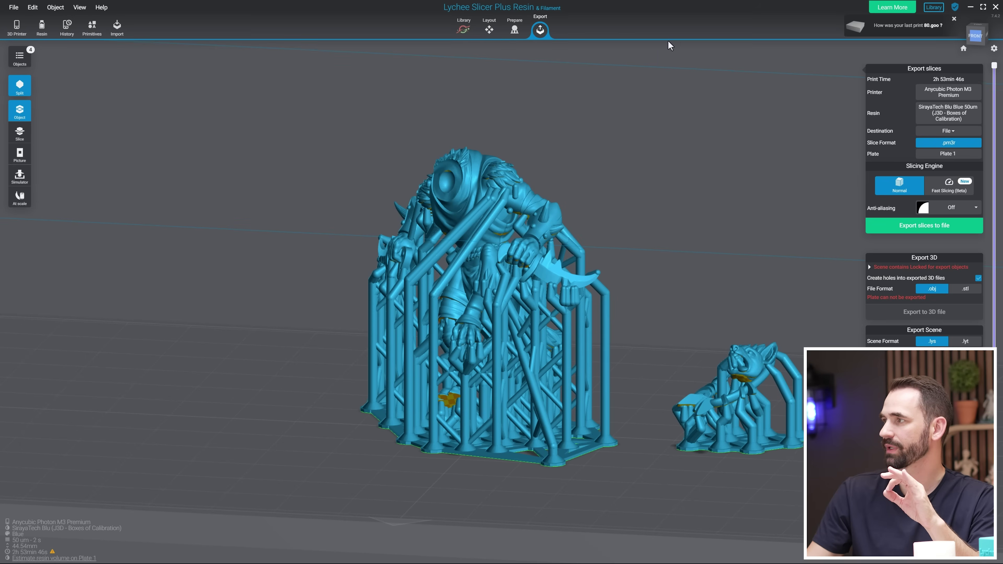
Open the resin settings and edit the Phrozen Hyperfine Blue (Boxes) 30 um profile.
click(950, 115)
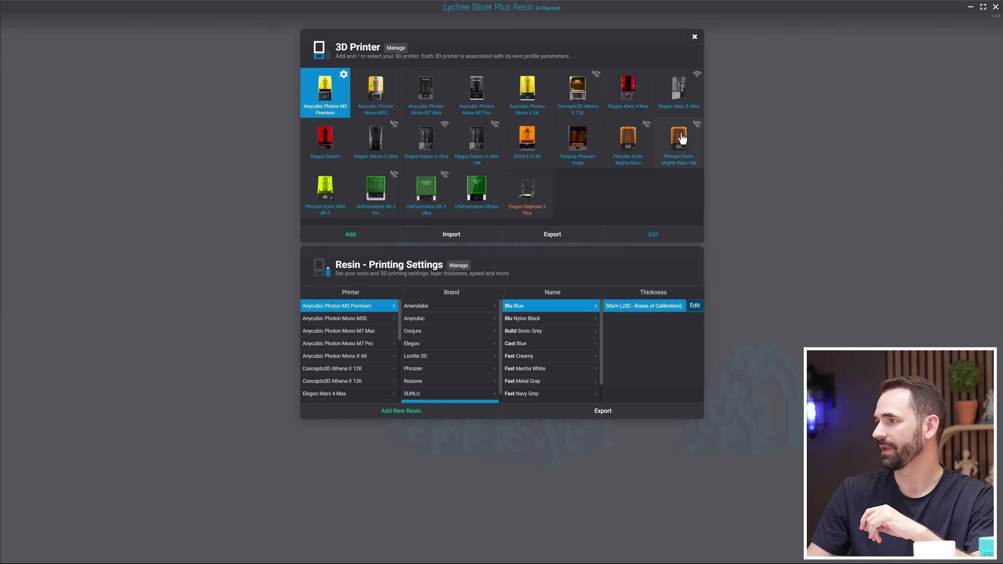
click(694, 306)
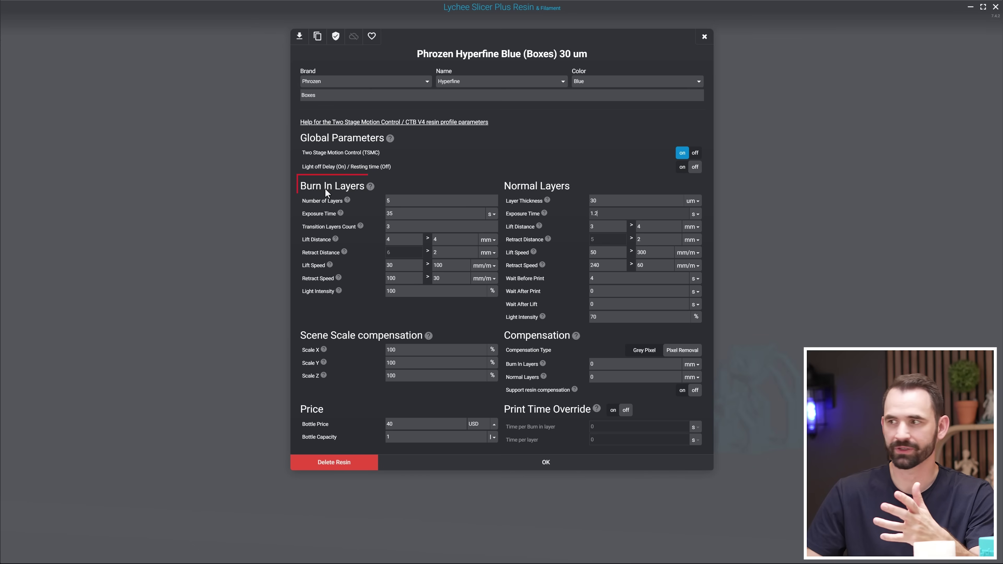
Enter 35 as the Burn In Layers Exposure Time in seconds.
click(404, 214)
text(35)
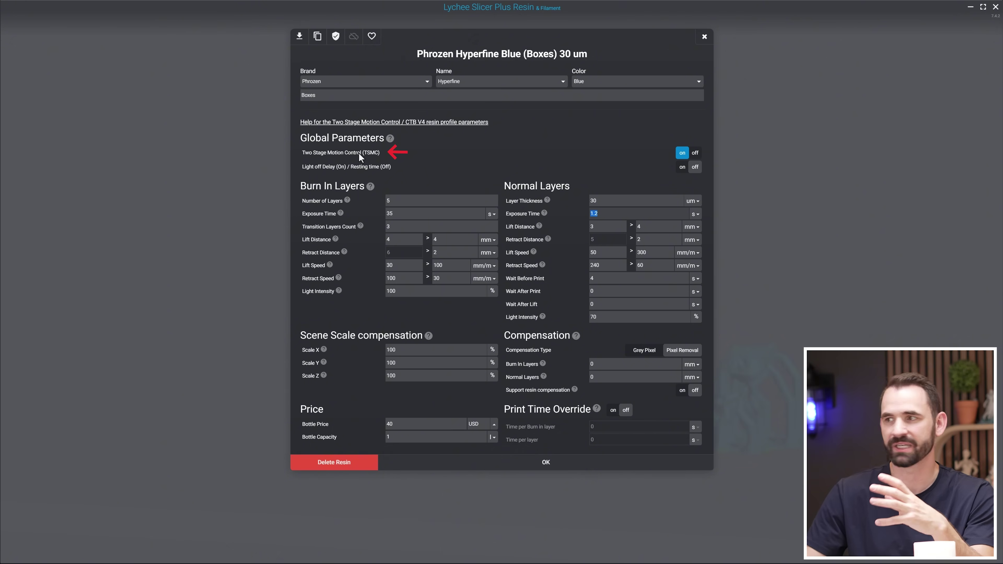
Toggle Two Stage Motion Control off and on twice, then switch to Light off Delay mode.
click(682, 154)
click(683, 154)
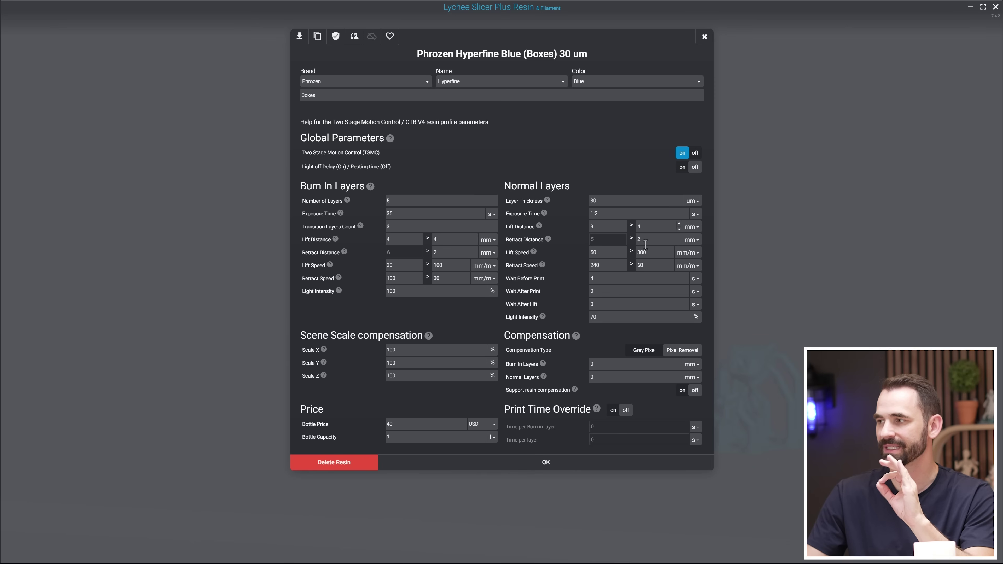
click(684, 154)
click(686, 155)
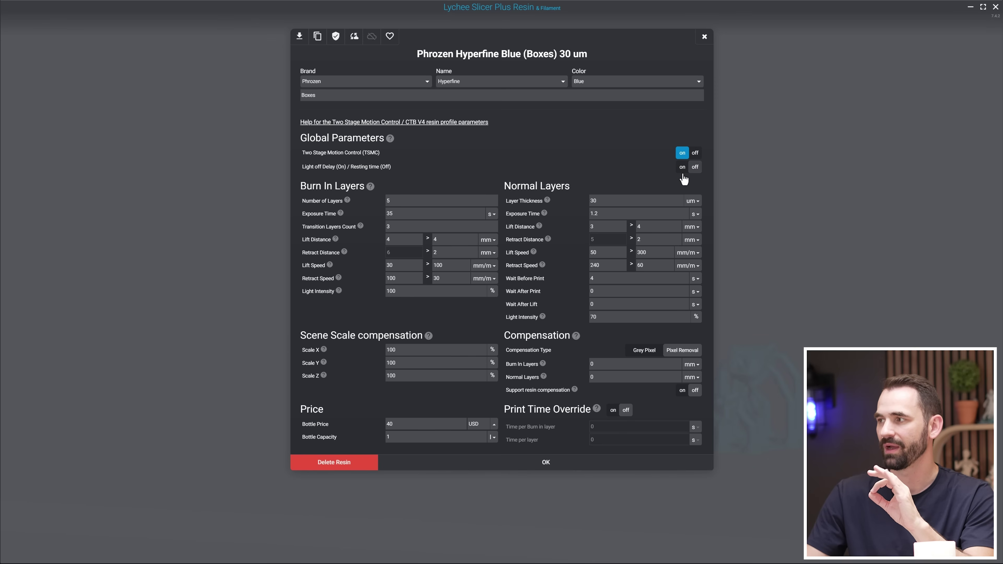
click(683, 167)
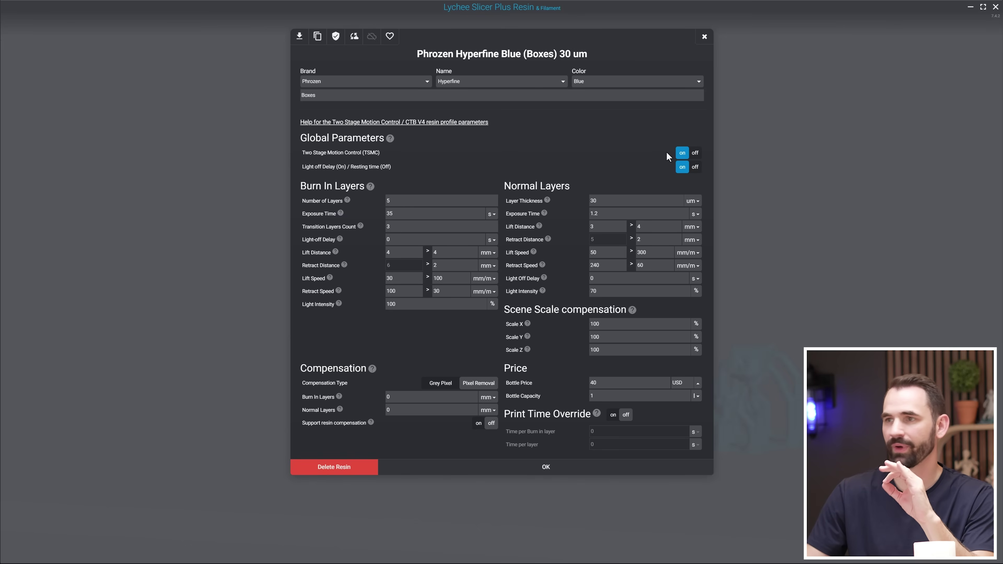
click(693, 164)
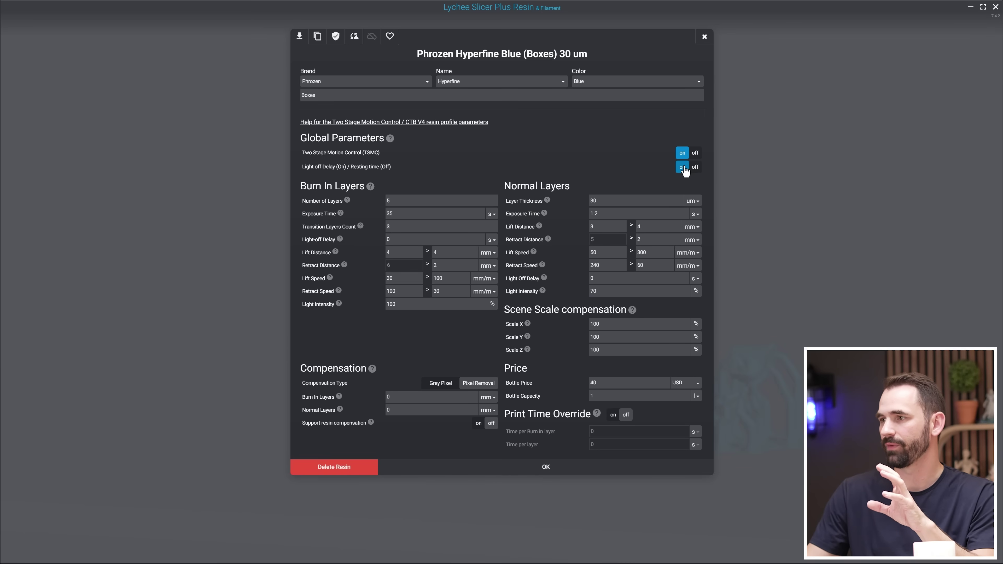
Flip the Light off Delay toggle back to resting time settings.
click(684, 169)
click(683, 167)
click(685, 167)
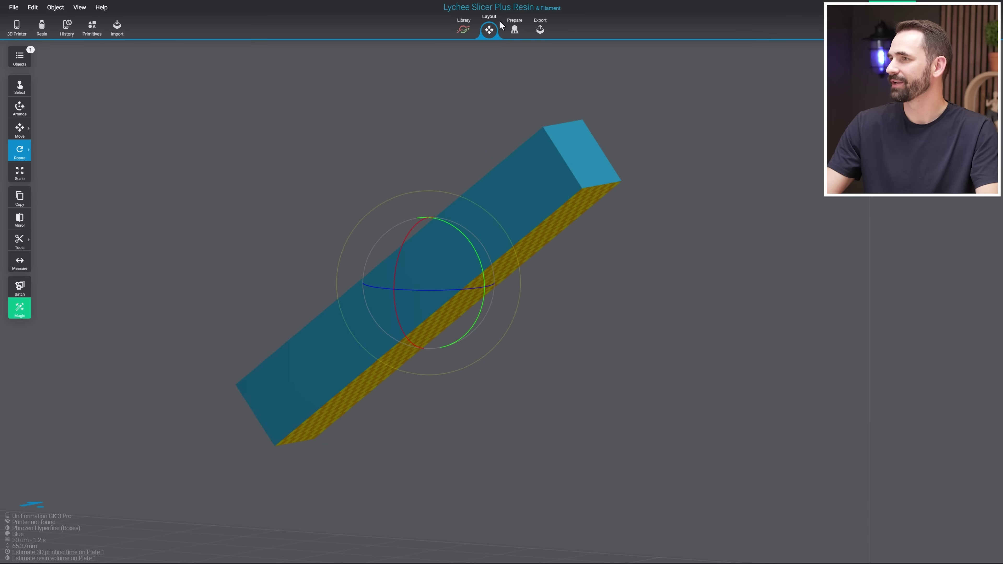
Add manual inline supports along the tilted box's bottom edge and orbit to inspect them.
click(515, 32)
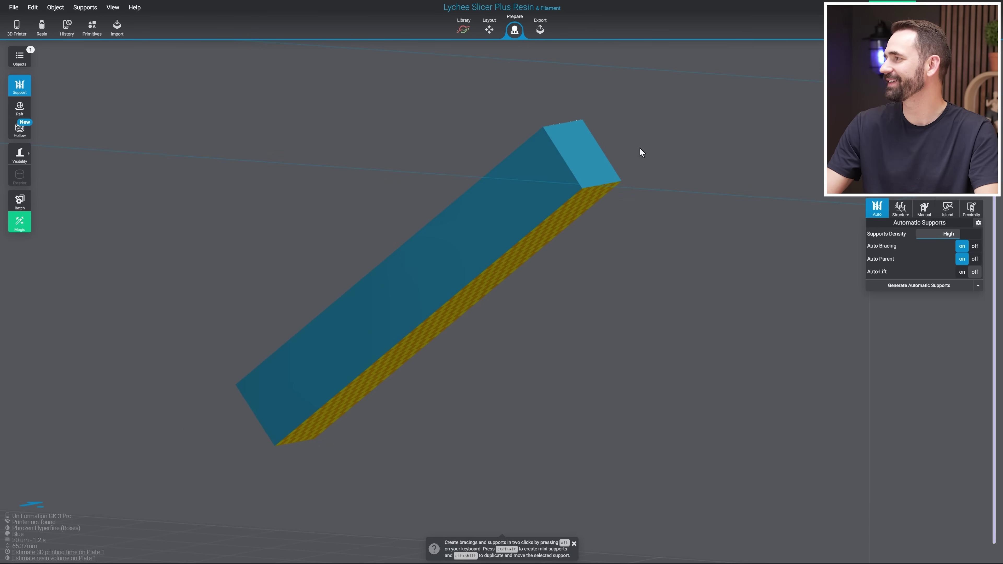
click(929, 216)
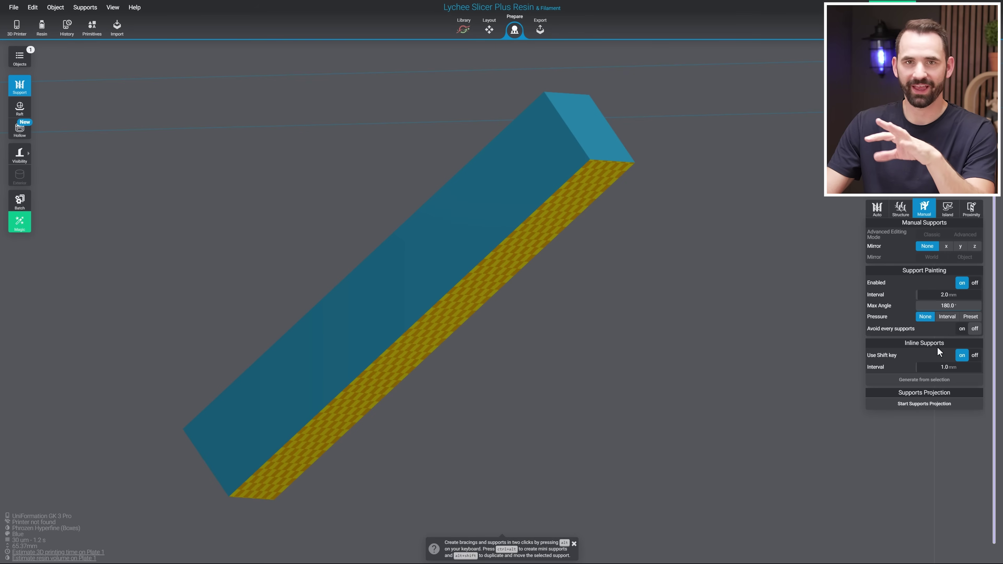
scroll(698, 311, up, 5)
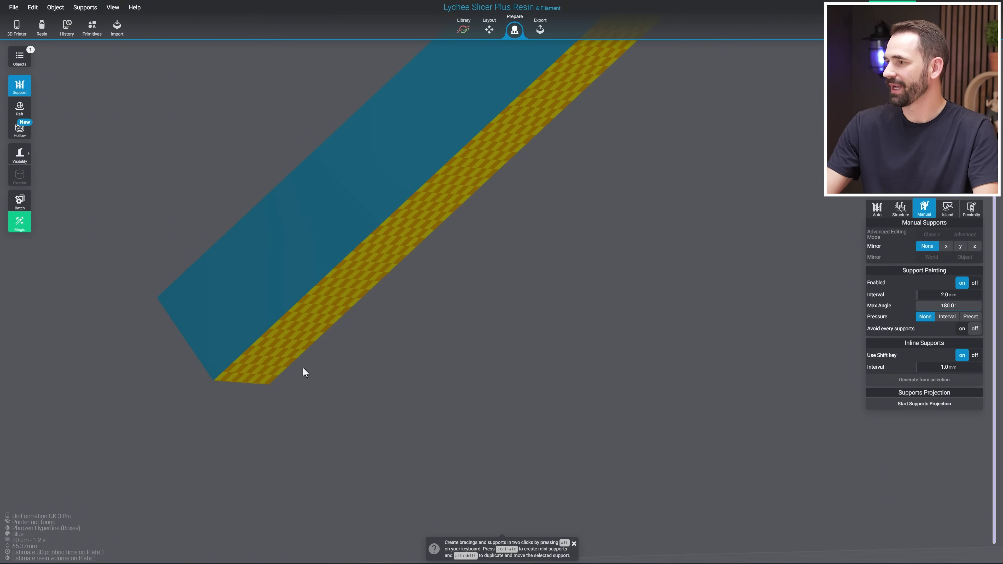
click(257, 379)
click(270, 385)
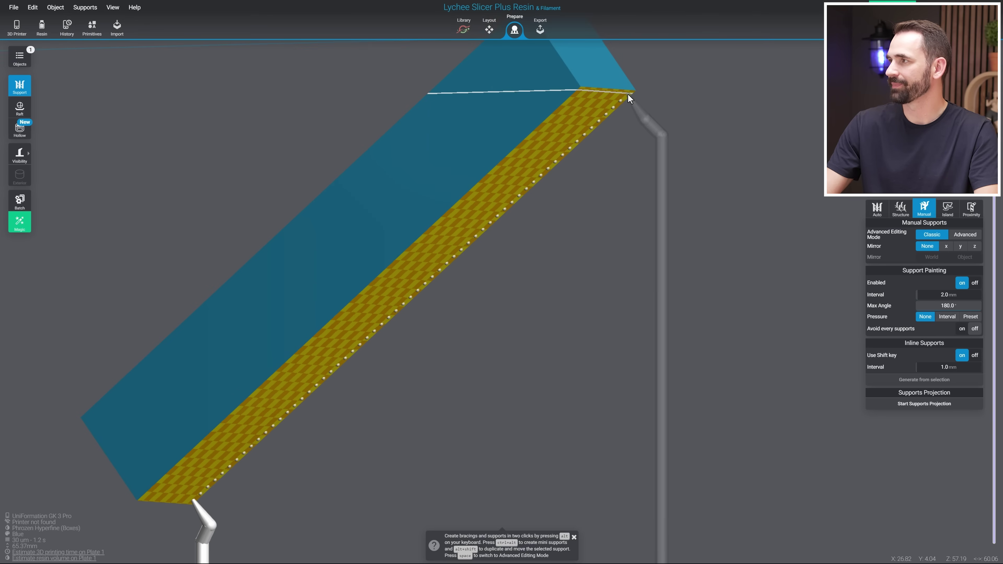
shift+click(628, 93)
right_drag(626, 94, 407, 184)
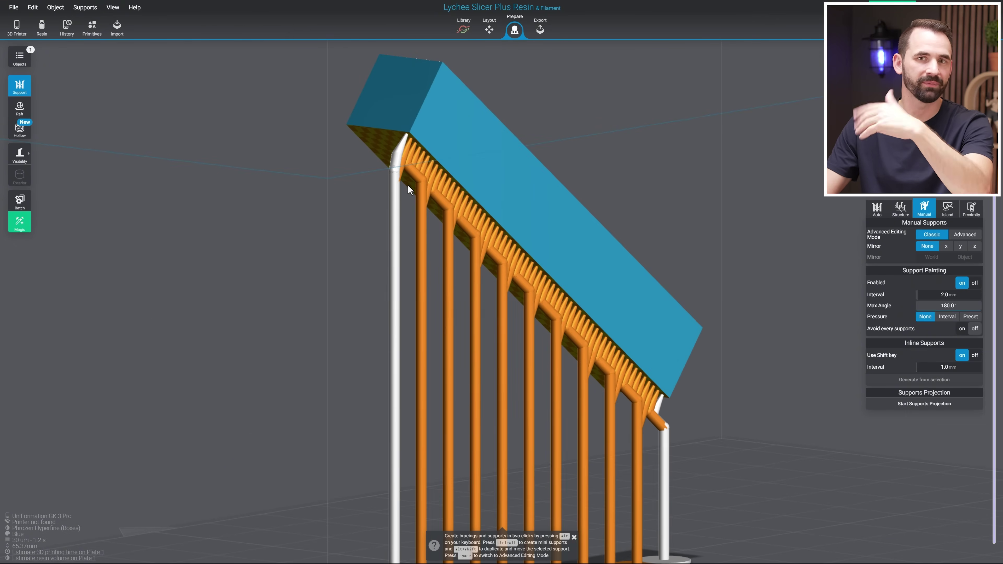
right_drag(407, 184, 722, 134)
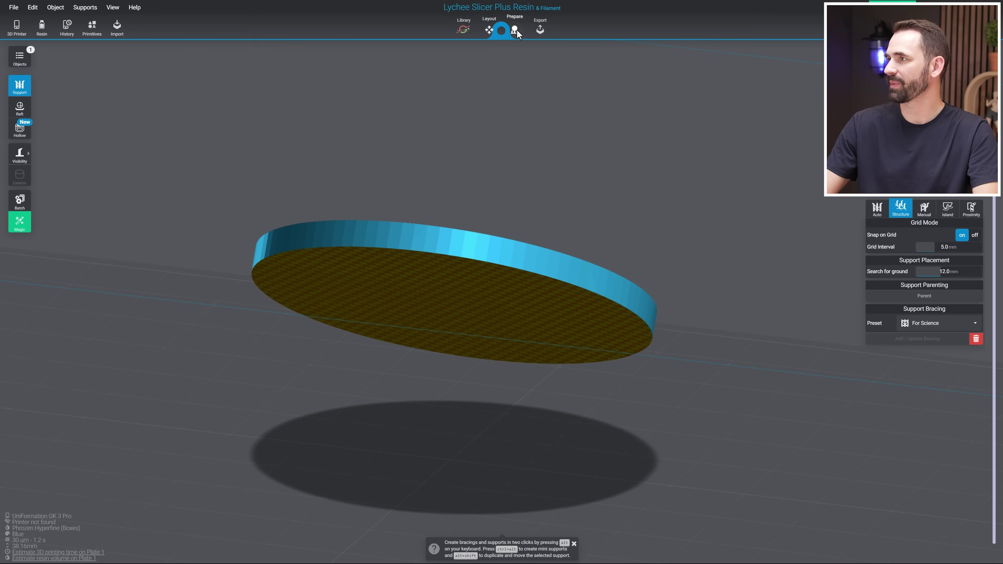
Project manual supports onto the disc's bottom face and orbit to view its underside.
click(924, 209)
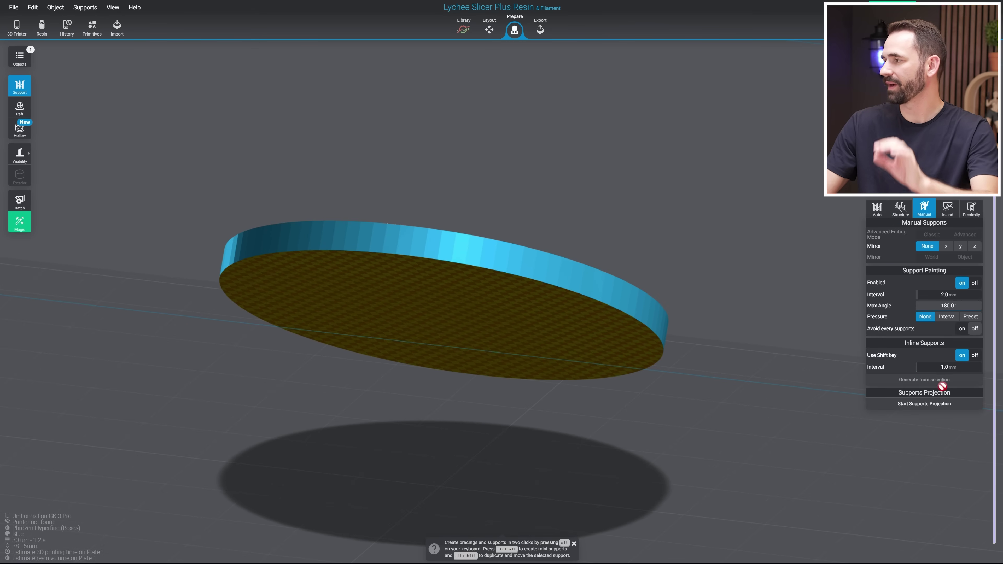
click(939, 412)
click(546, 299)
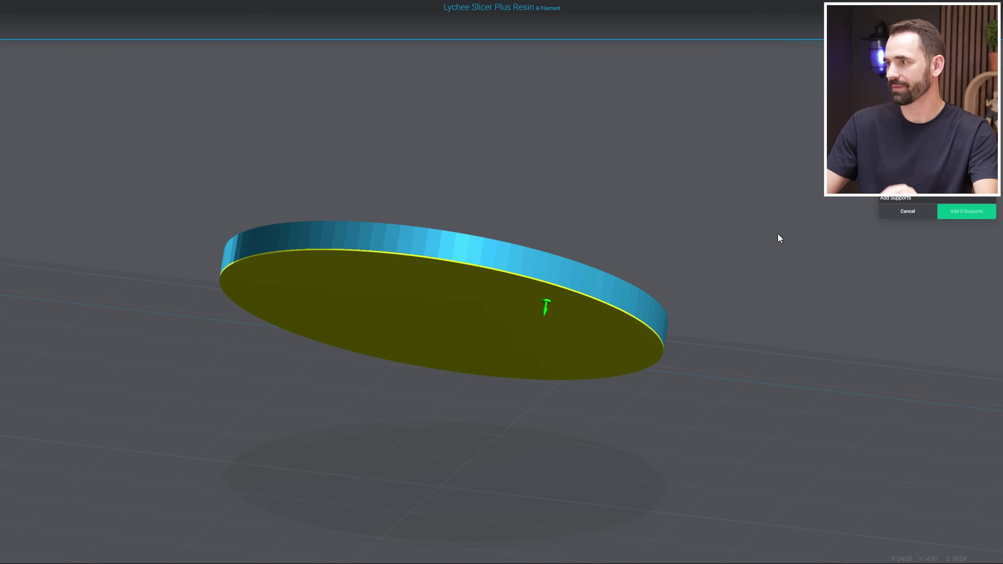
right_drag(778, 235, 768, 188)
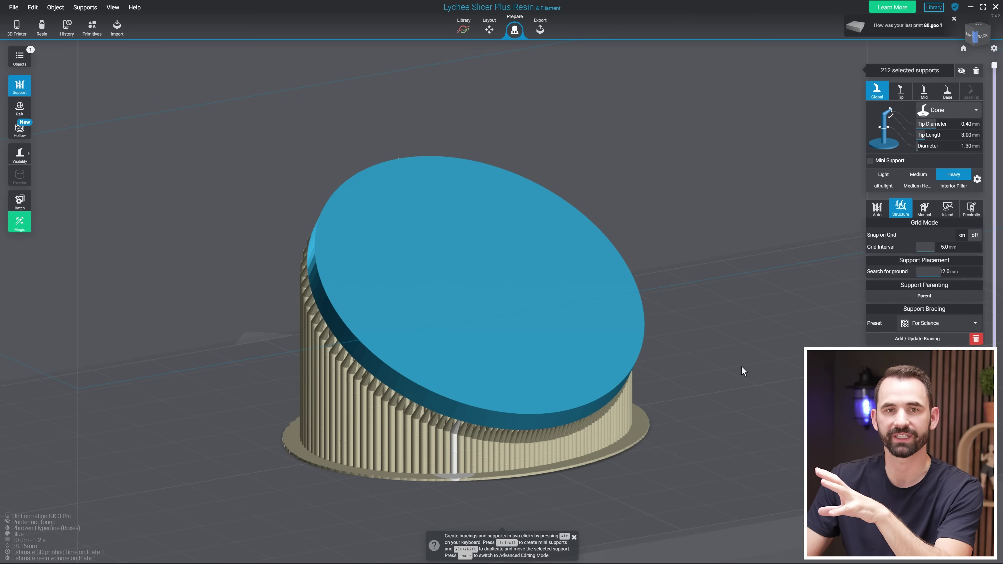
Orbit below and around the disc and zoom to inspect its 212 supports and raft.
right_drag(747, 369, 553, 236)
right_drag(605, 257, 534, 404)
scroll(534, 404, up, 2)
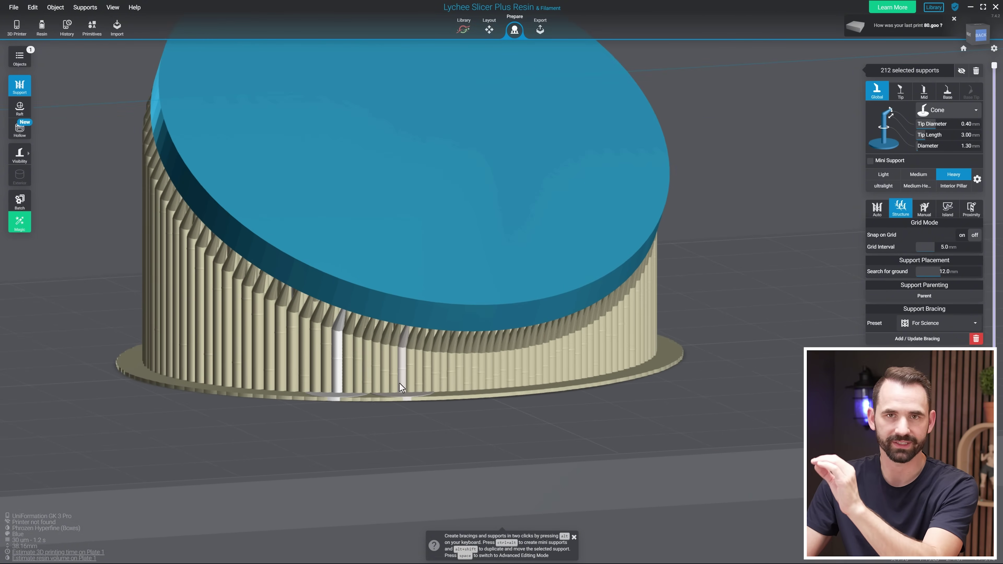
scroll(638, 376, down, 2)
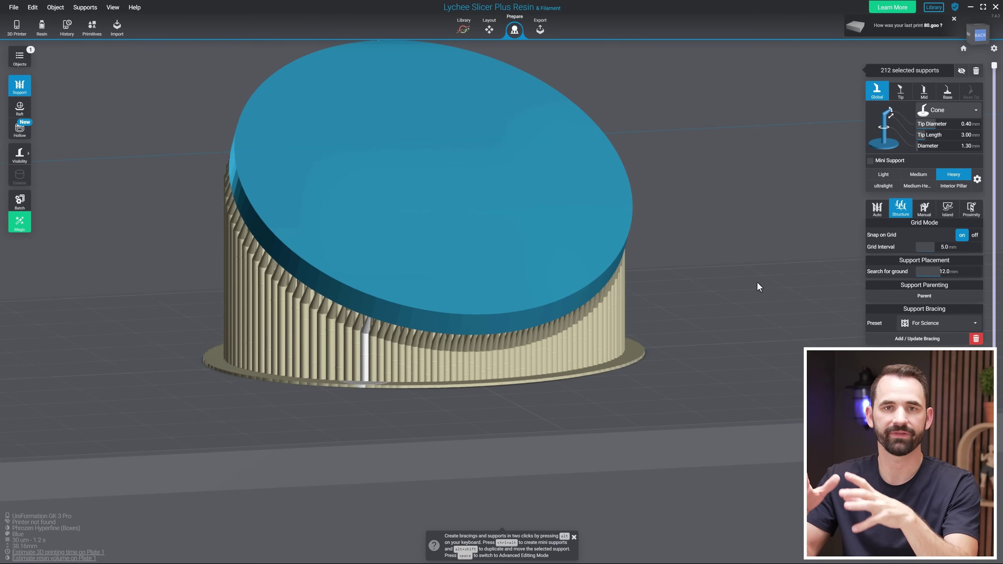
Box-select the supports under the disc, then zoom in and orbit to the left view.
scroll(691, 270, down, 5)
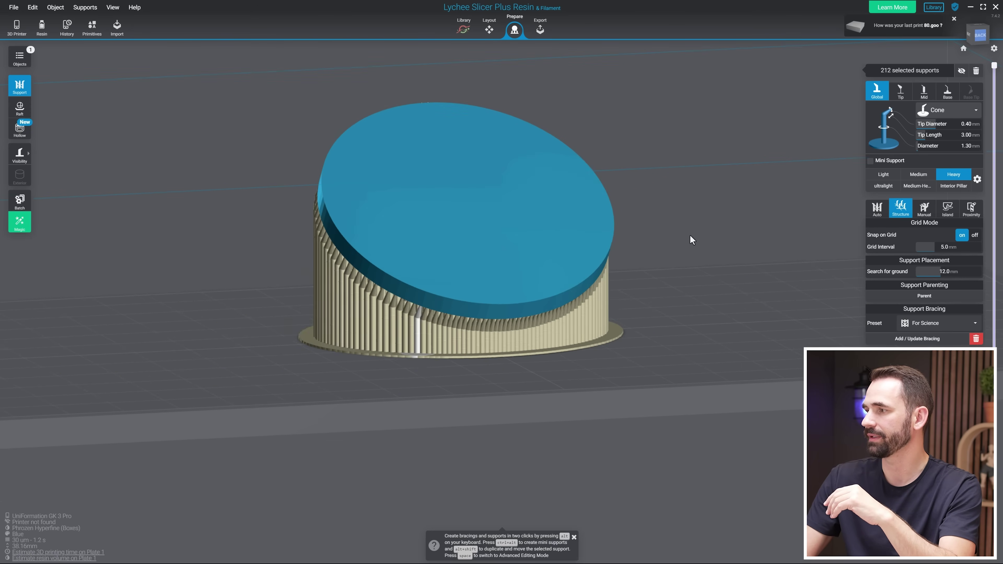
drag(660, 115, 246, 392)
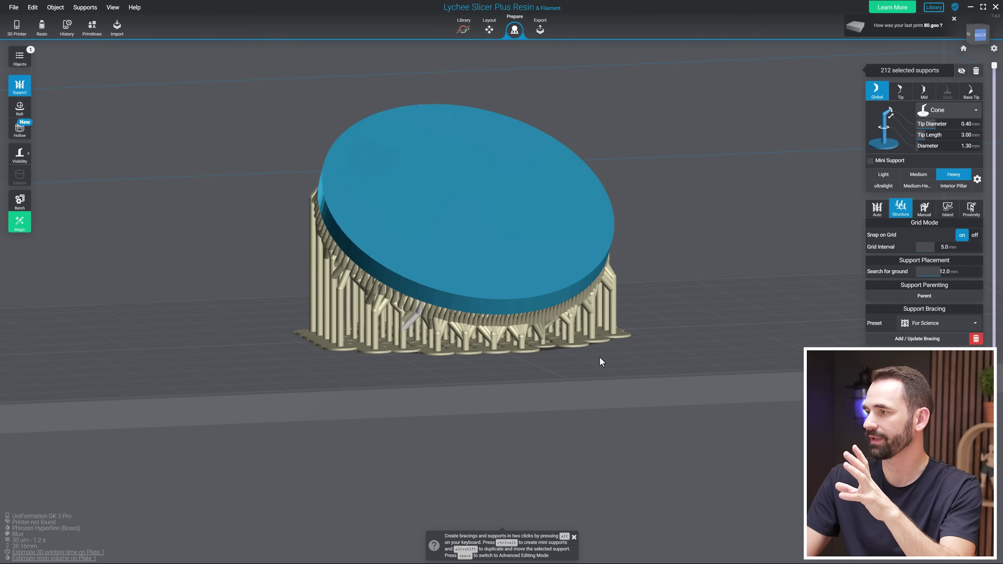
scroll(632, 348, up, 2)
right_drag(661, 331, 408, 360)
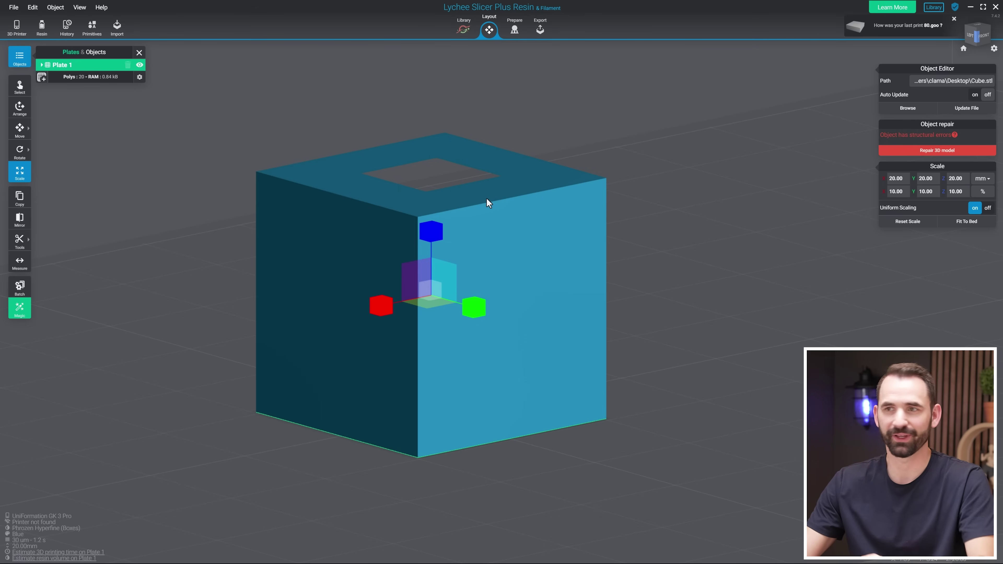
View the cube from the right, run Repair 3D model, and accept the repair summary.
right_drag(488, 202, 668, 227)
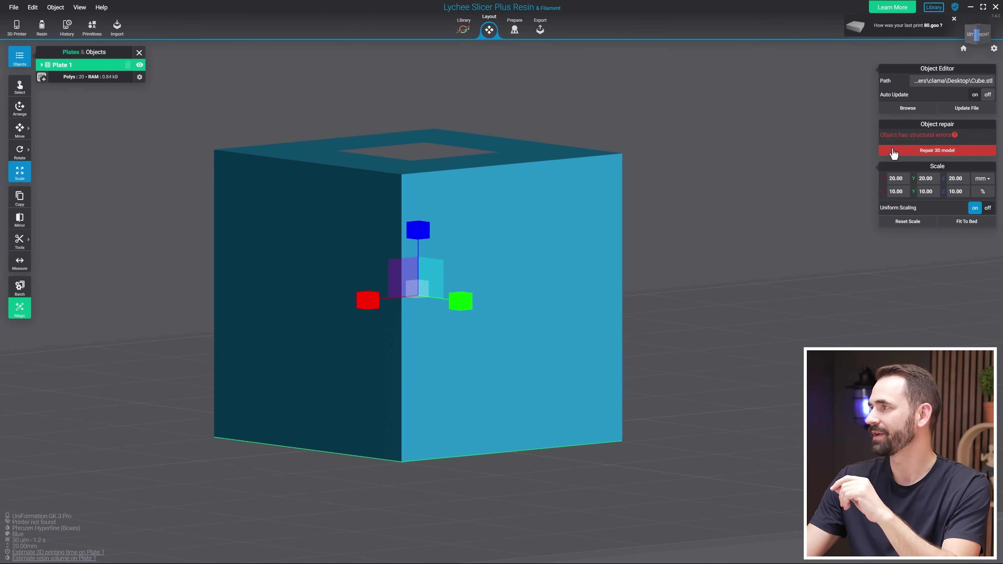
click(893, 152)
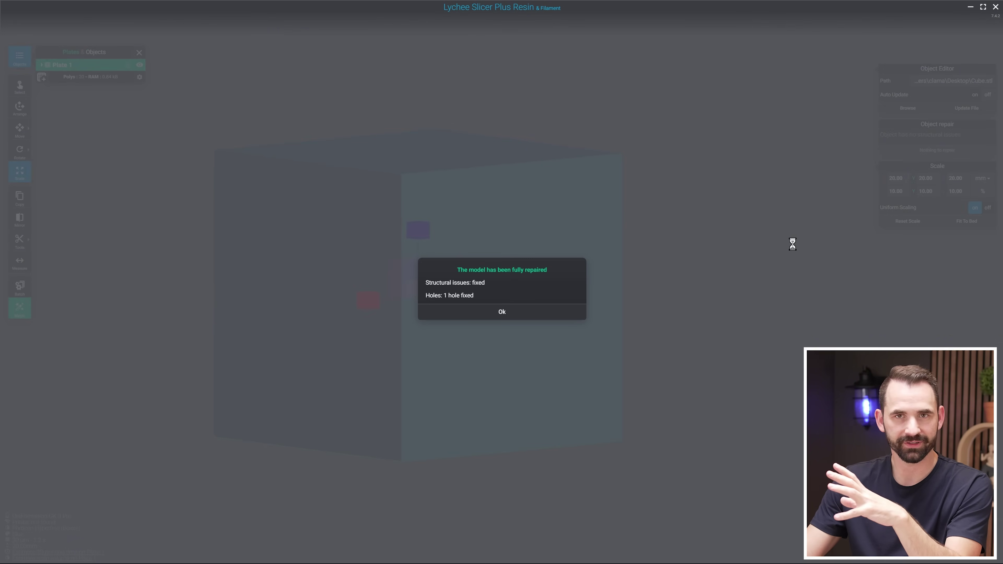
click(543, 315)
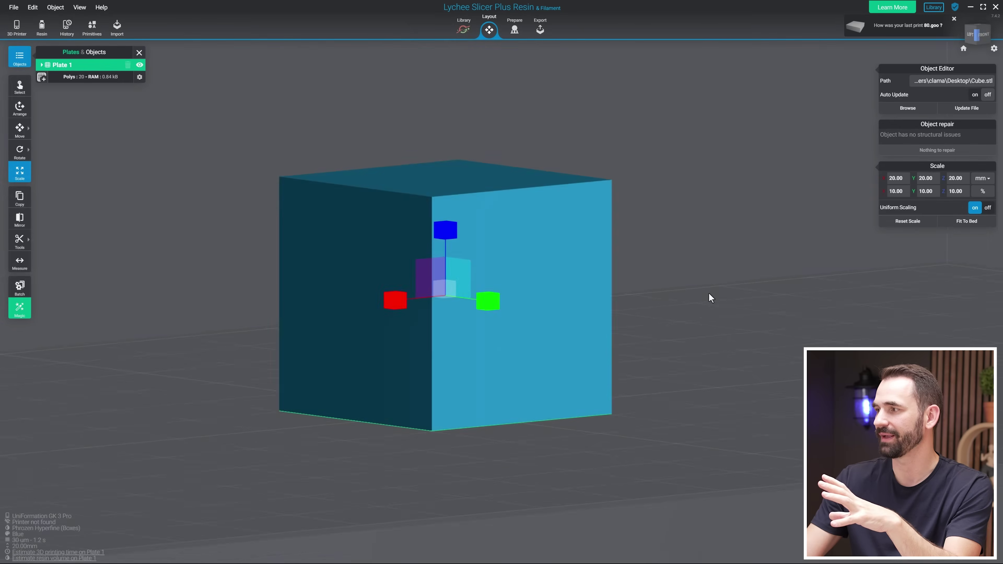
Orbit the view around the repaired cube to check it from another side.
right_drag(710, 295, 337, 245)
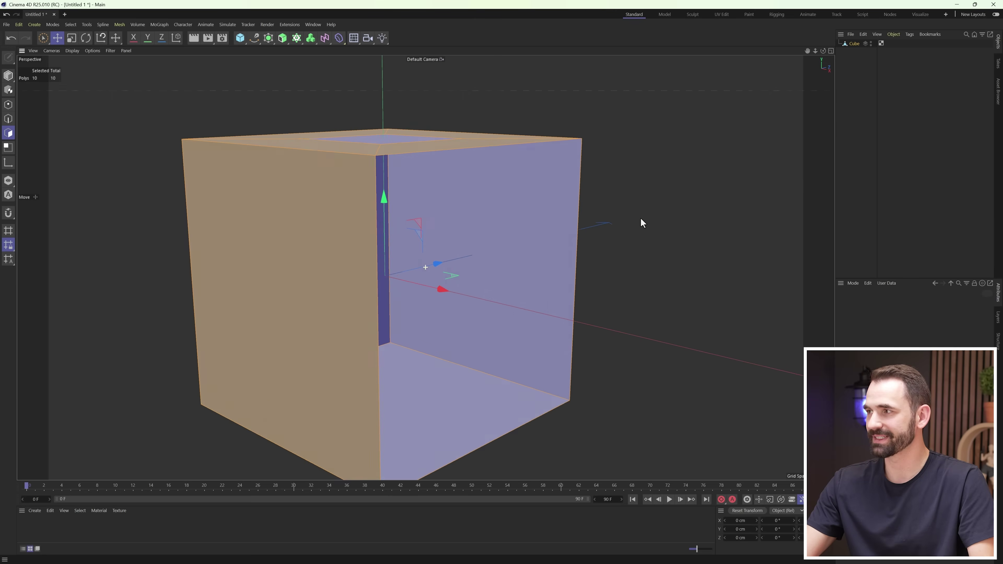
Reverse the normal of the inset top polygon so it faces outward.
mouse_move(640, 217)
alt+mouse_down()
mouse_move(618, 242)
mouse_move(640, 250)
mouse_move(644, 233)
alt+mouse_up()
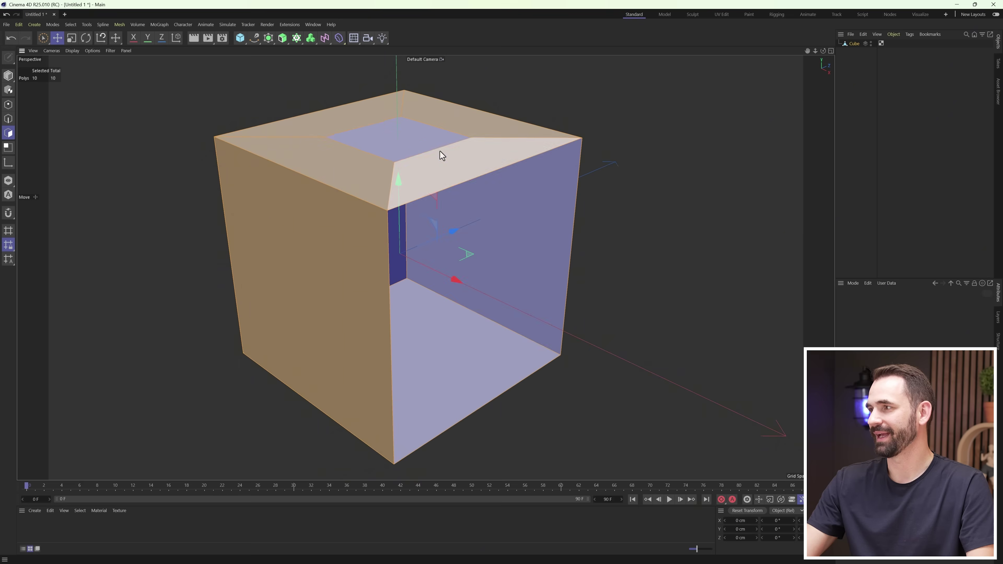
click(432, 148)
right_click(430, 139)
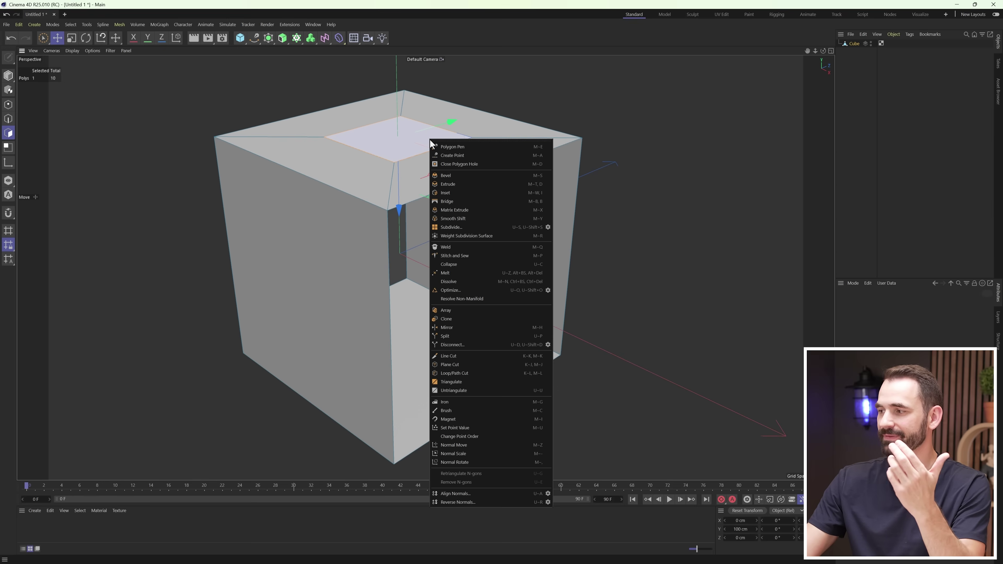
click(474, 501)
Select all of the cube's polygons and start Close Polygon Hole (M, D).
key(ctrl+a)
key(m)
key(d)
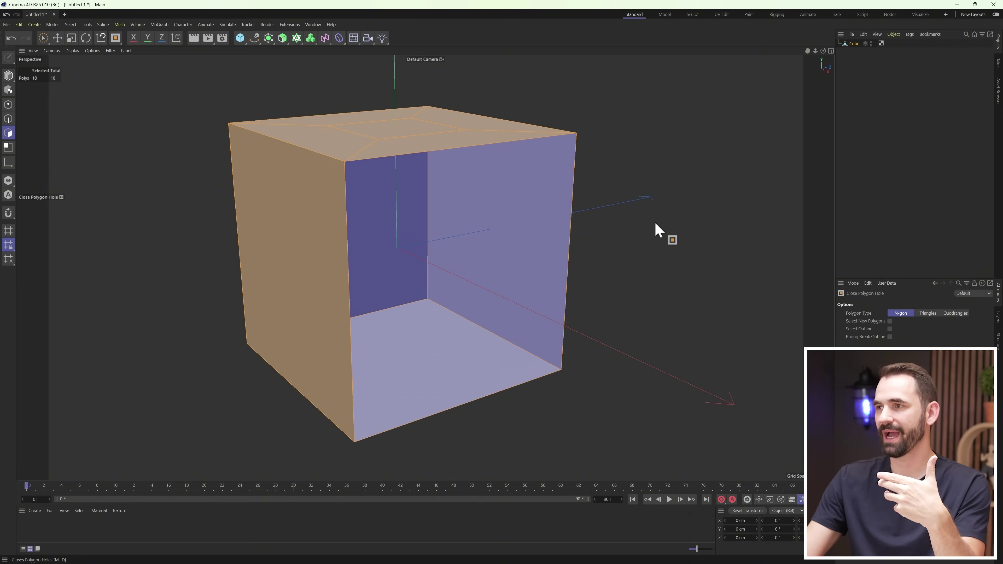
In Edge mode, bridge across the open front edges with a new polygon.
click(8, 119)
drag(363, 260, 611, 251)
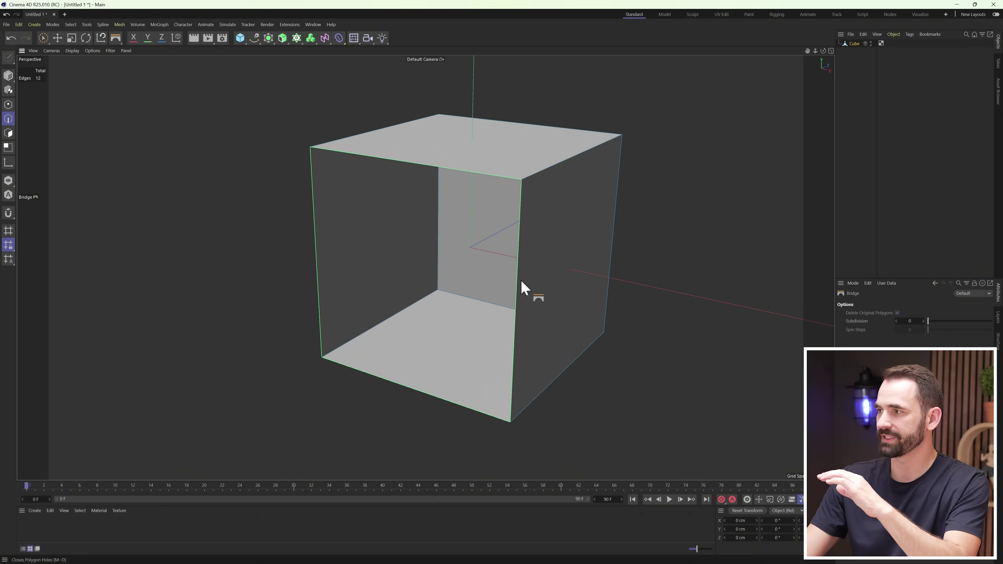
Bridge the hole right-to-left, undo it, then bridge top-to-bottom for a diagonal split.
drag(522, 288, 320, 275)
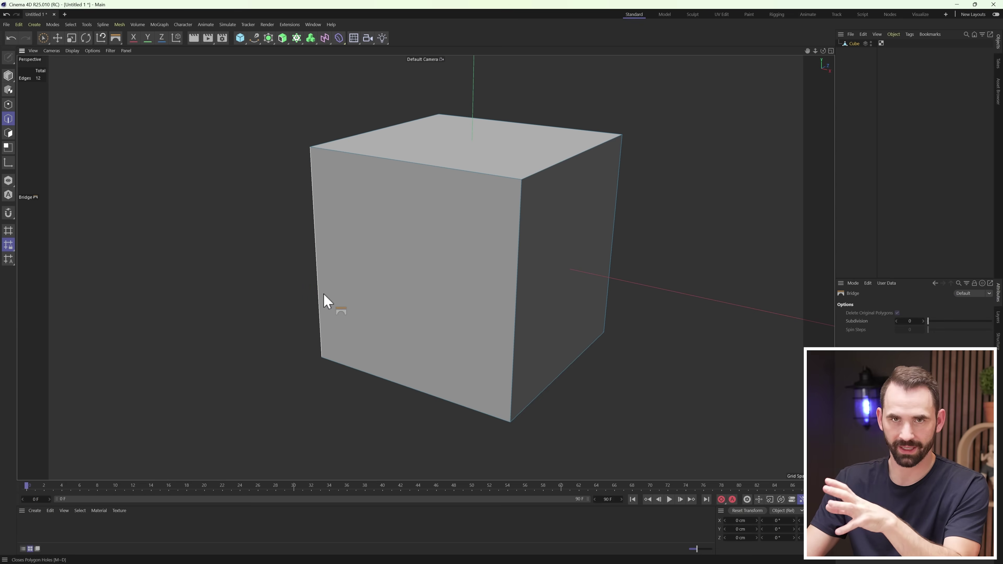
key(ctrl+z)
drag(397, 161, 573, 260)
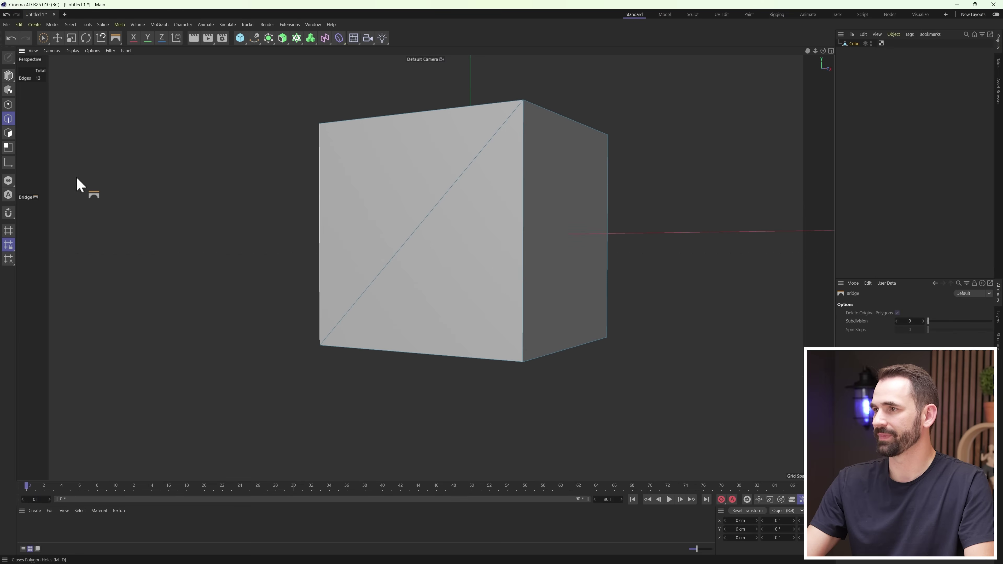
In Polygon mode with Move, select the two front triangles and orbit around the cube.
click(8, 133)
key(e)
click(452, 197)
click(421, 176)
click(444, 205)
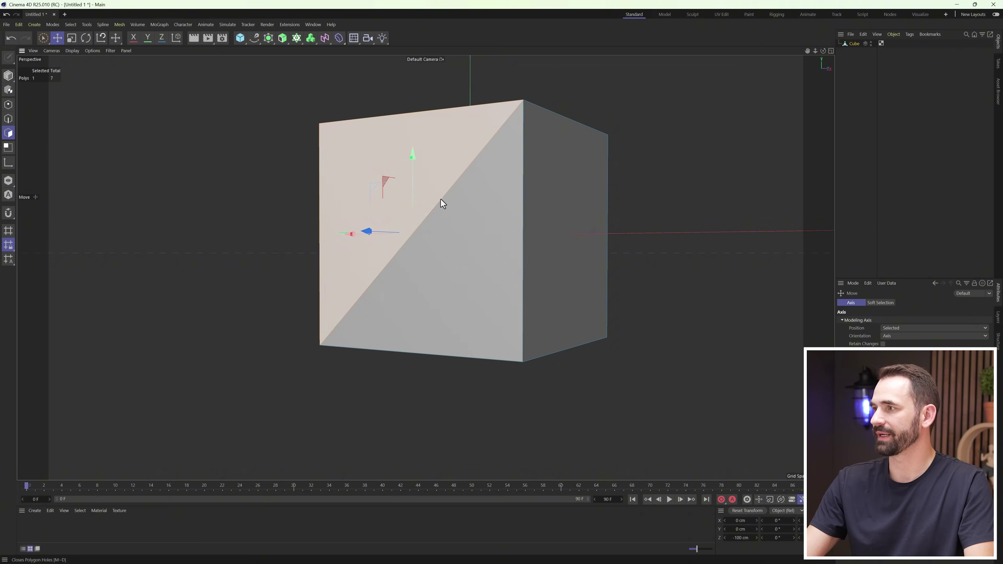
alt+drag(440, 199, 651, 270)
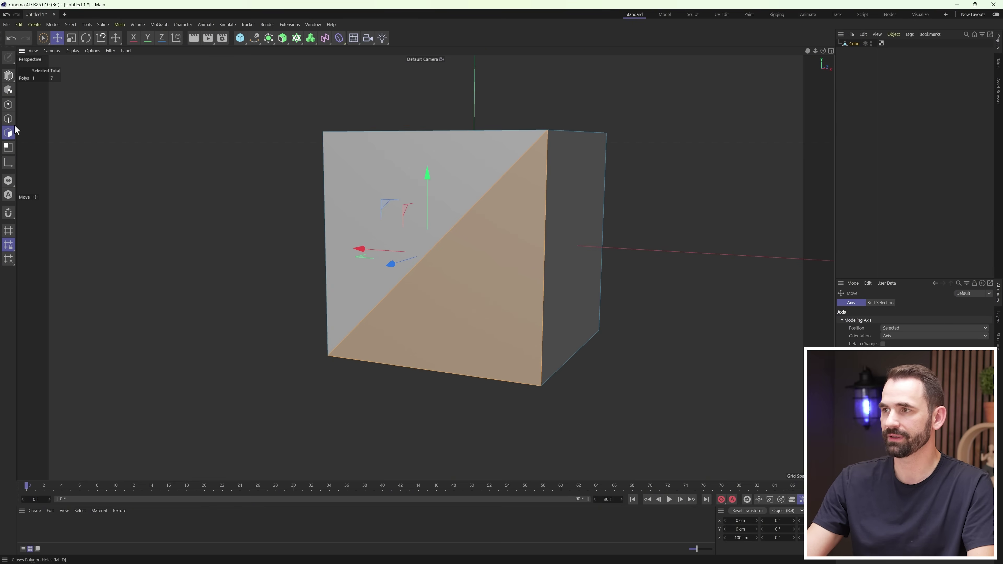
Discard the pending bridge, then select the front face polygon to inspect its normal colour.
click(9, 119)
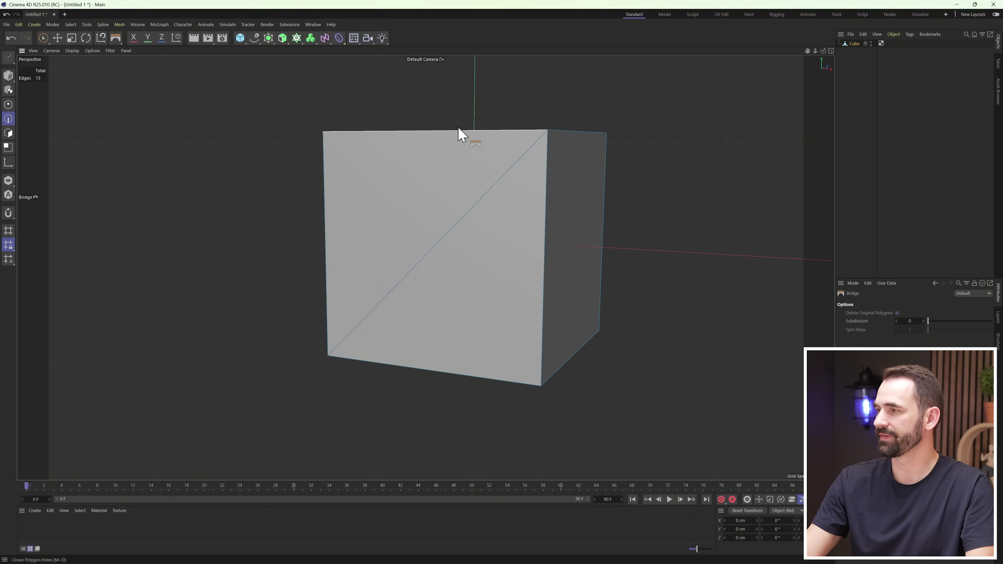
key(ctrl+z)
alt+drag(454, 381, 650, 331)
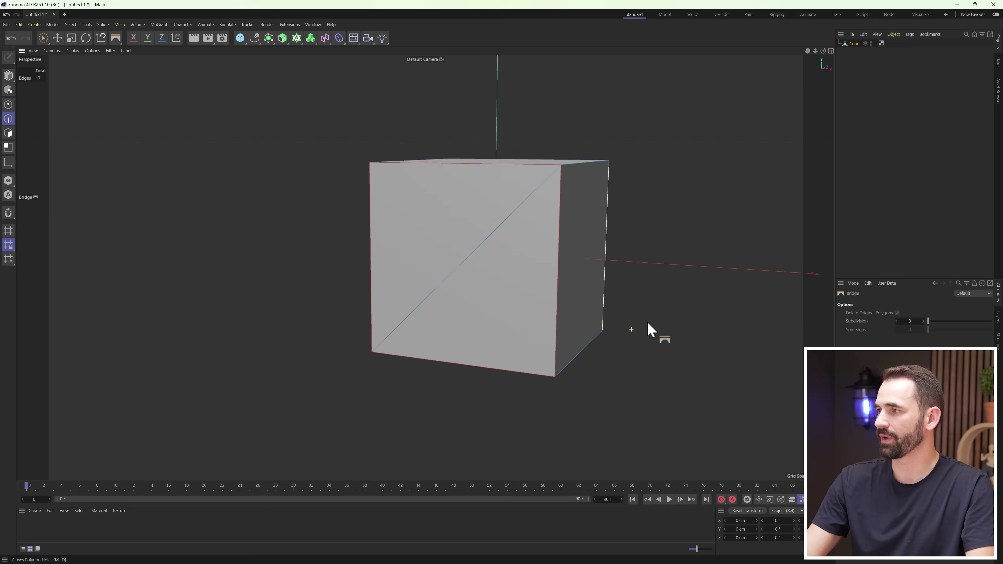
click(8, 134)
key(e)
click(443, 240)
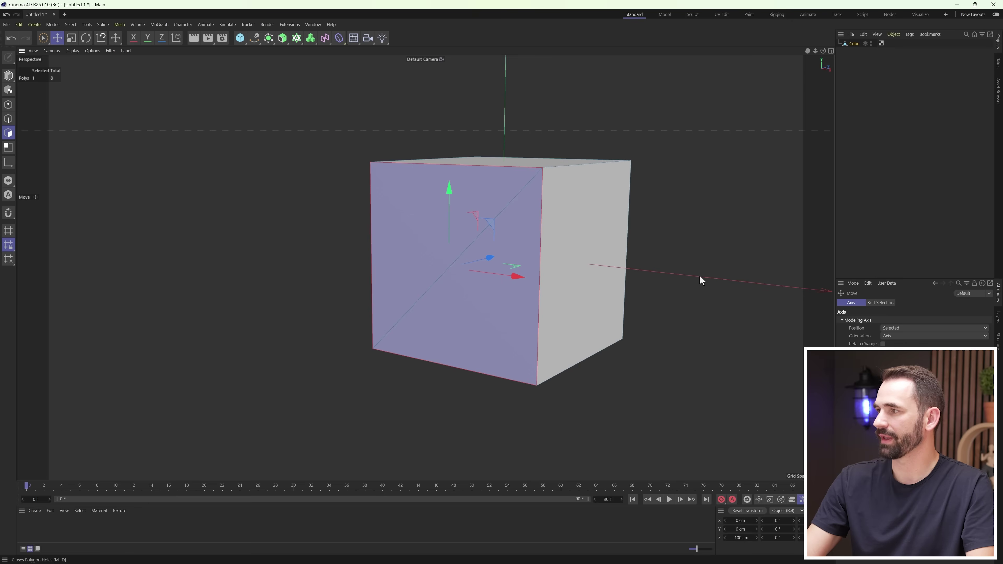
alt+drag(700, 280, 717, 299)
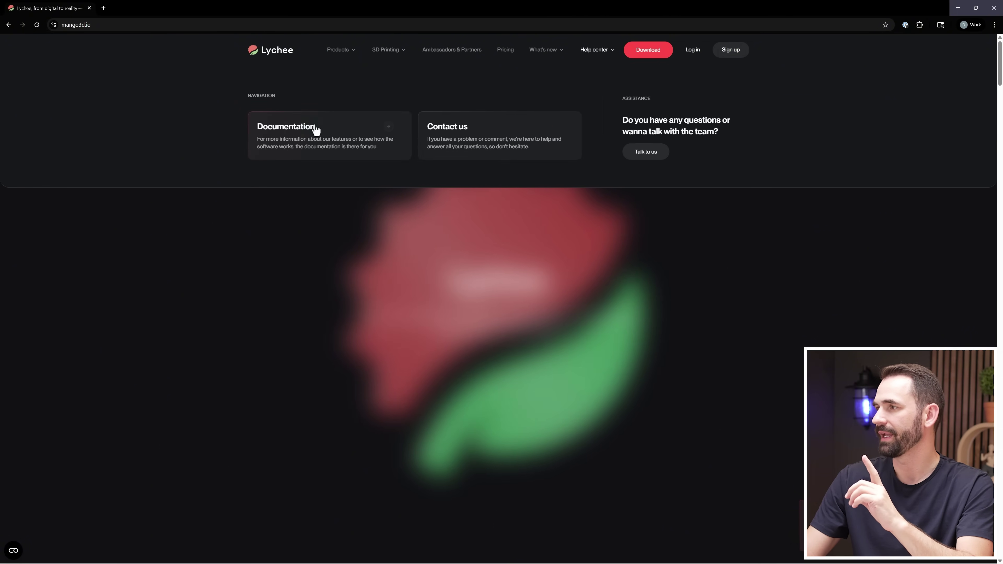
Open the Lychee documentation in a new tab and scroll to the Layout articles.
click(316, 130)
scroll(562, 208, down, 10)
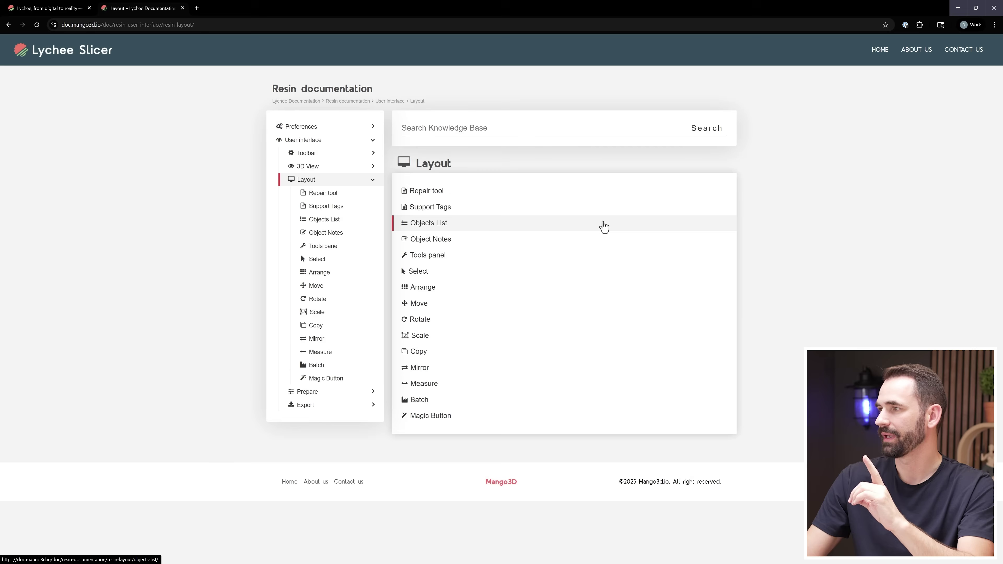
Open the Repair tool article and scroll to its Errors commonly found in 3D Objects section.
click(547, 200)
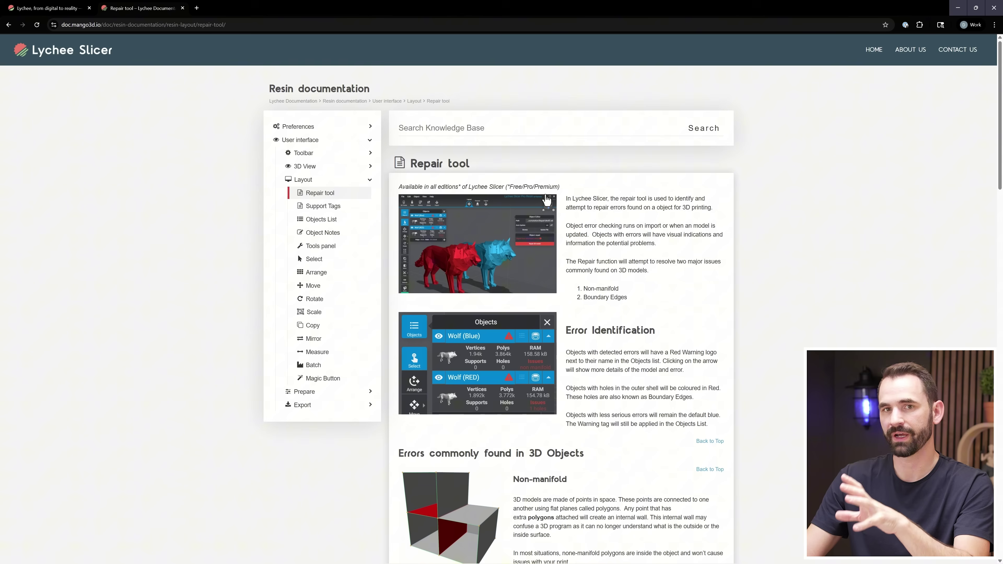
scroll(604, 237, down, 8)
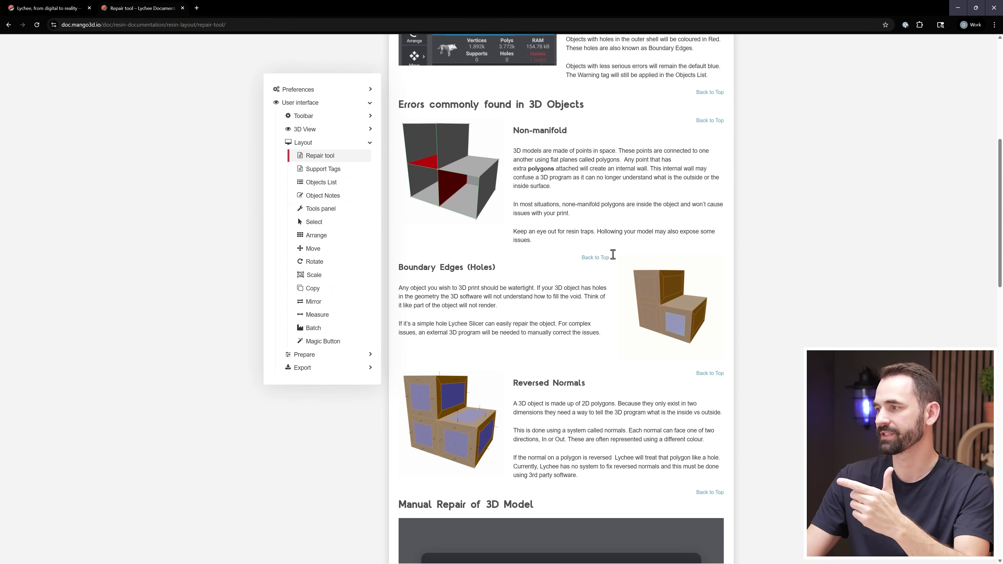